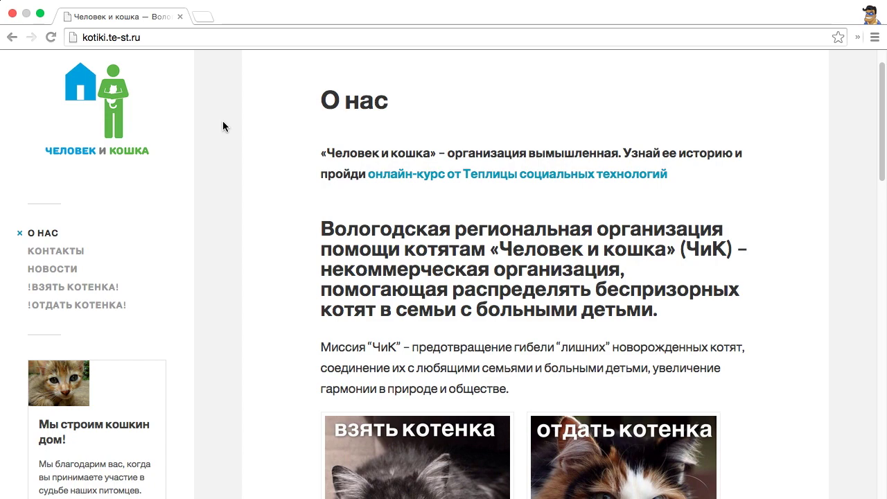
Open the donation page of the «Мы строим кошкин дом!» campaign from its block on the home page
{"action": "scroll", "coordinate": [223, 126], "scroll_direction": "down", "scroll_amount": 5}
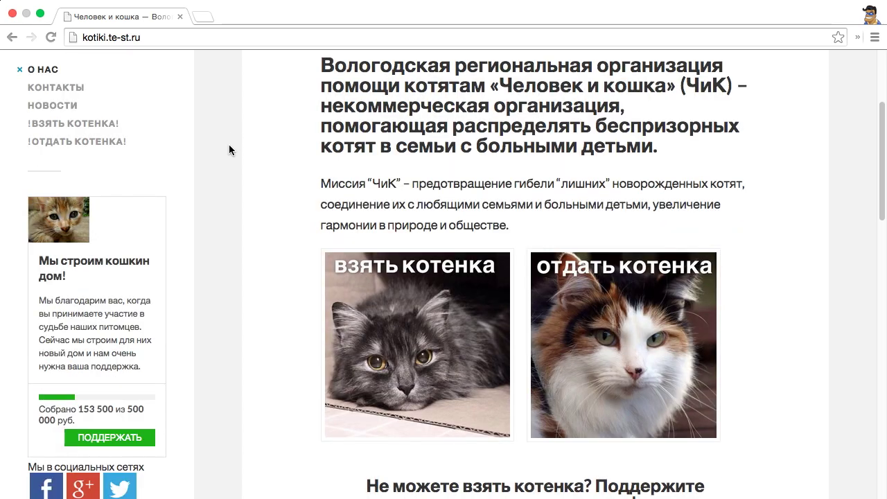
{"action": "scroll", "coordinate": [230, 149], "scroll_direction": "down", "scroll_amount": 2}
{"action": "scroll", "coordinate": [229, 154], "scroll_direction": "down", "scroll_amount": 8}
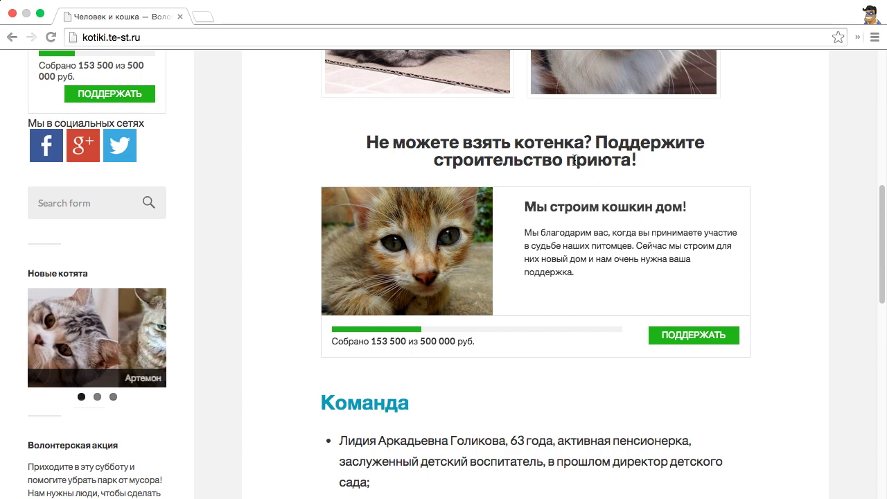
{"action": "left_click", "coordinate": [701, 338]}
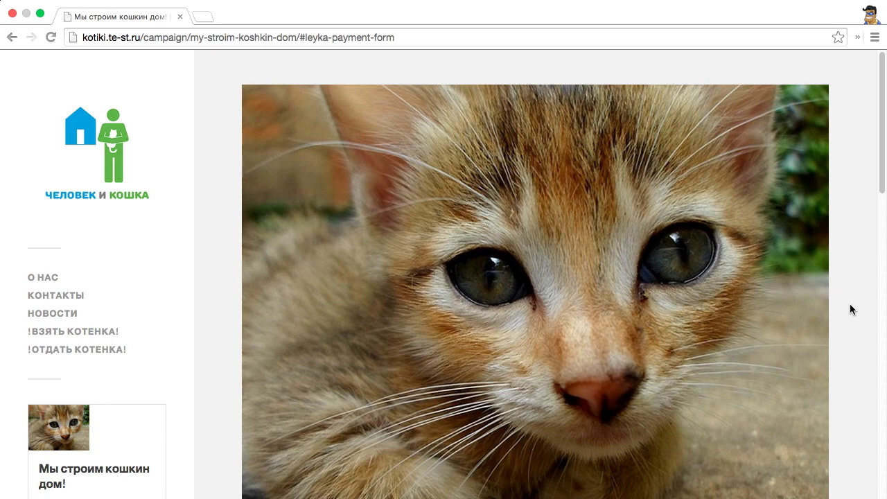
Set the donation amount to 200 rubles in the payment form below the campaign text
{"action": "scroll", "coordinate": [850, 310], "scroll_direction": "down", "scroll_amount": 10}
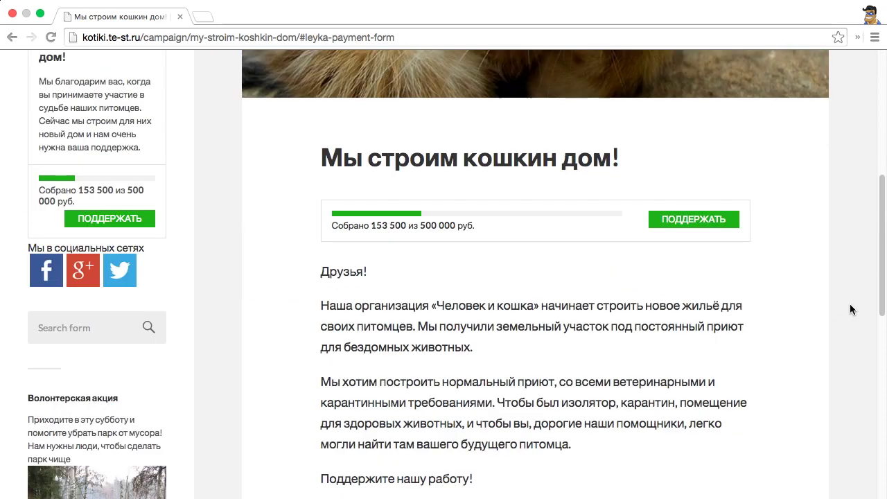
{"action": "scroll", "coordinate": [850, 309], "scroll_direction": "down", "scroll_amount": 2}
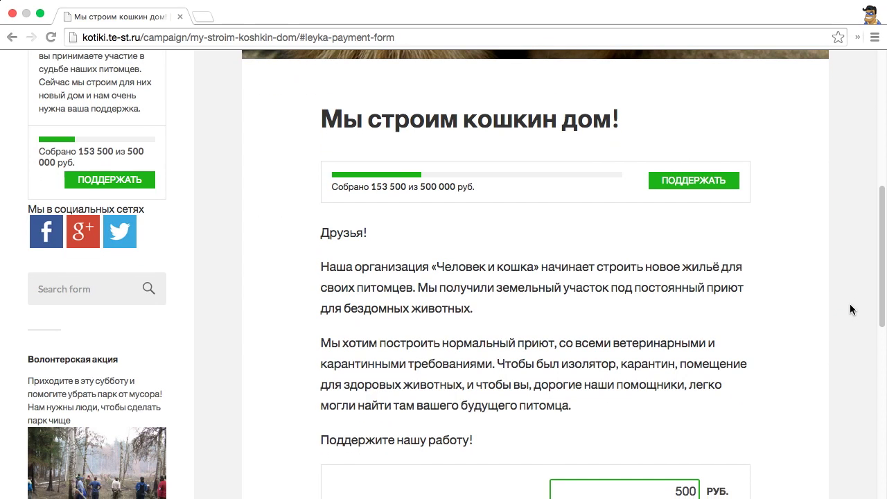
{"action": "scroll", "coordinate": [851, 308], "scroll_direction": "down", "scroll_amount": 1}
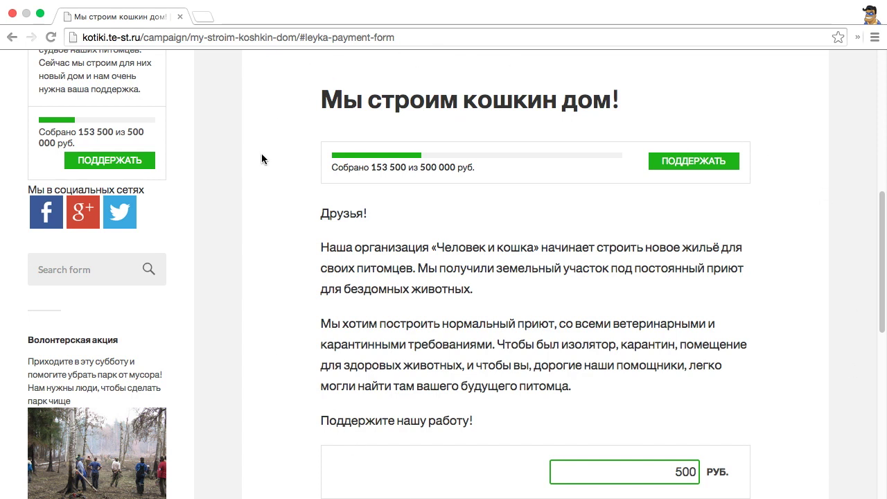
{"action": "scroll", "coordinate": [262, 159], "scroll_direction": "down", "scroll_amount": 5}
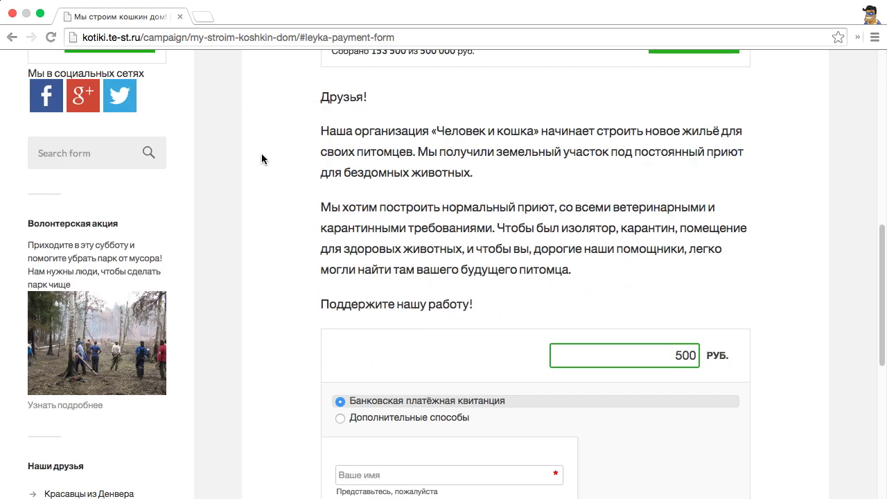
{"action": "double_click", "coordinate": [685, 175]}
{"action": "type", "text": "200"}
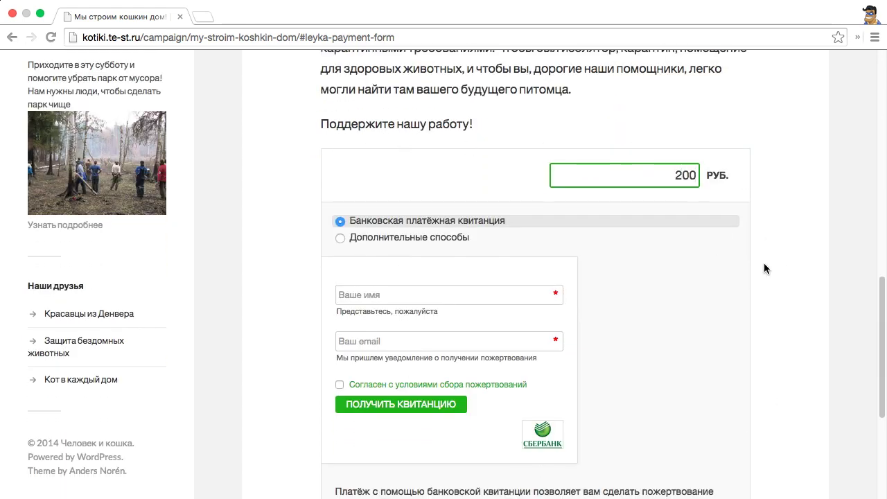
Preview the «Дополнительные способы» payment option, return to «Банковская платёжная квитанция», and look over the rest of the donation form
{"action": "scroll", "coordinate": [764, 263], "scroll_direction": "down", "scroll_amount": 2}
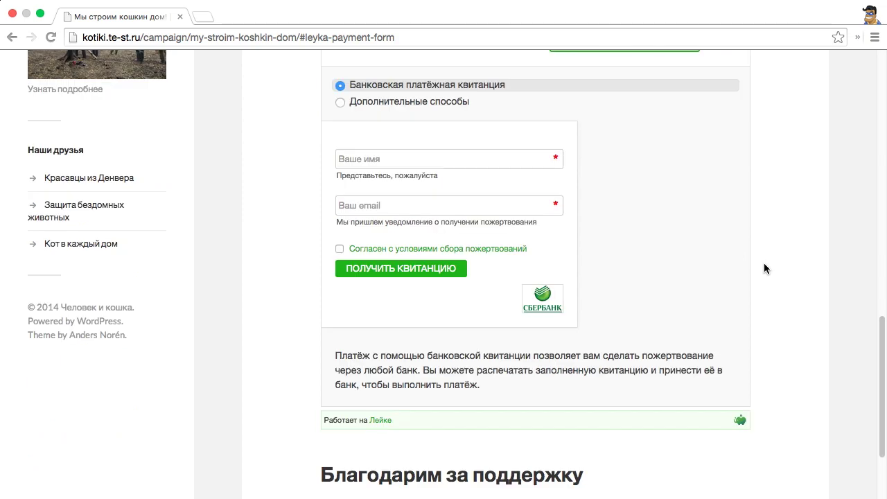
{"action": "left_click", "coordinate": [437, 104]}
{"action": "left_click", "coordinate": [433, 85]}
{"action": "scroll", "coordinate": [693, 201], "scroll_direction": "down", "scroll_amount": 4}
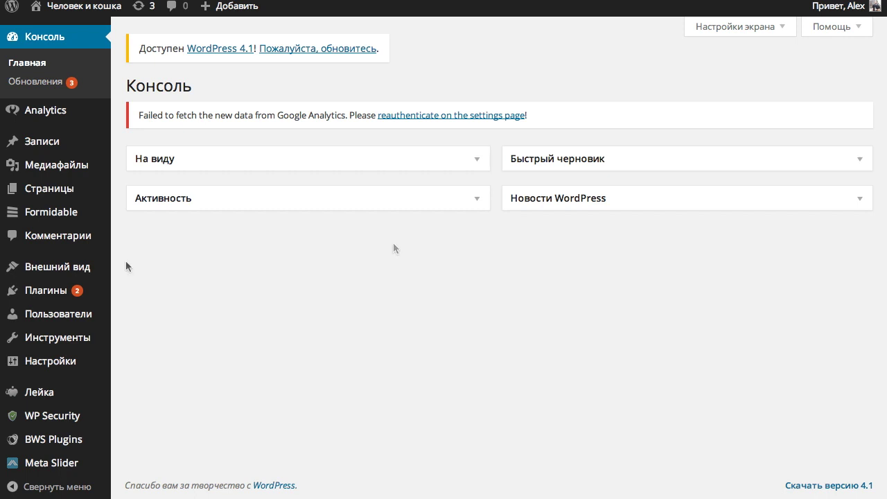
In the WordPress admin, search the catalogue of new plugins for "Leyka"
{"action": "mouse_move", "coordinate": [95, 298]}
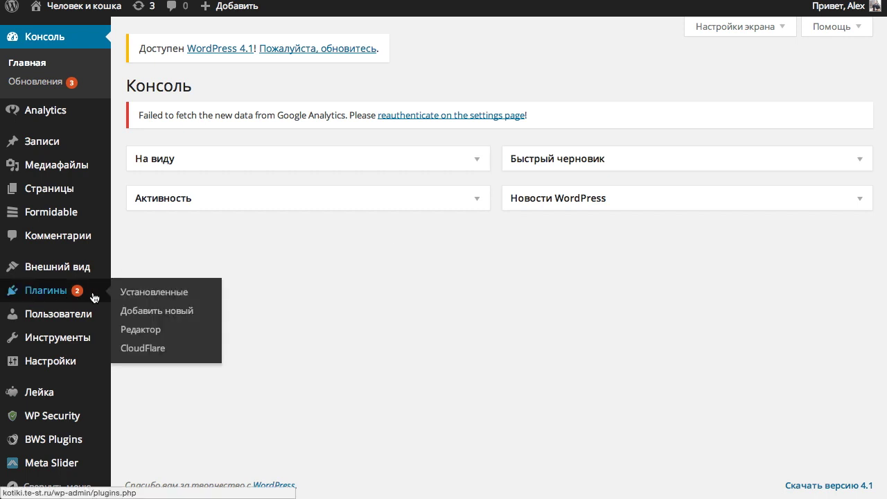
{"action": "left_click", "coordinate": [177, 311]}
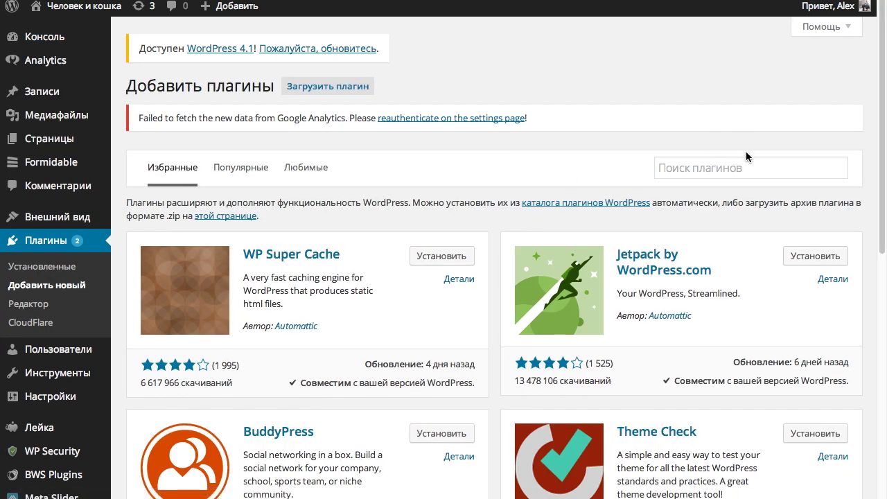
{"action": "left_click", "coordinate": [737, 167]}
{"action": "type", "text": "Д"}
{"action": "key", "text": "BackSpace"}
{"action": "type", "text": "Leyka"}
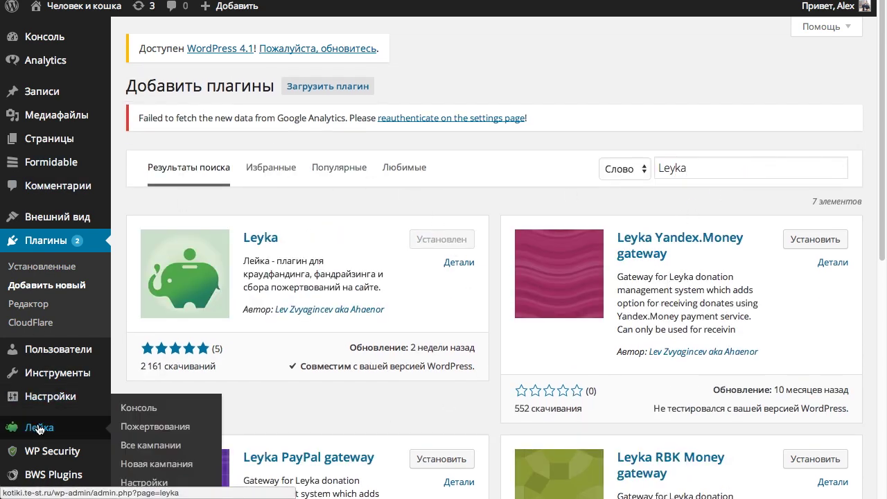
Open the «Лейка» plugin's console and review its settings categories and latest donations
{"action": "scroll", "coordinate": [105, 275], "scroll_direction": "down", "scroll_amount": 1}
{"action": "scroll", "coordinate": [105, 275], "scroll_direction": "down", "scroll_amount": 3}
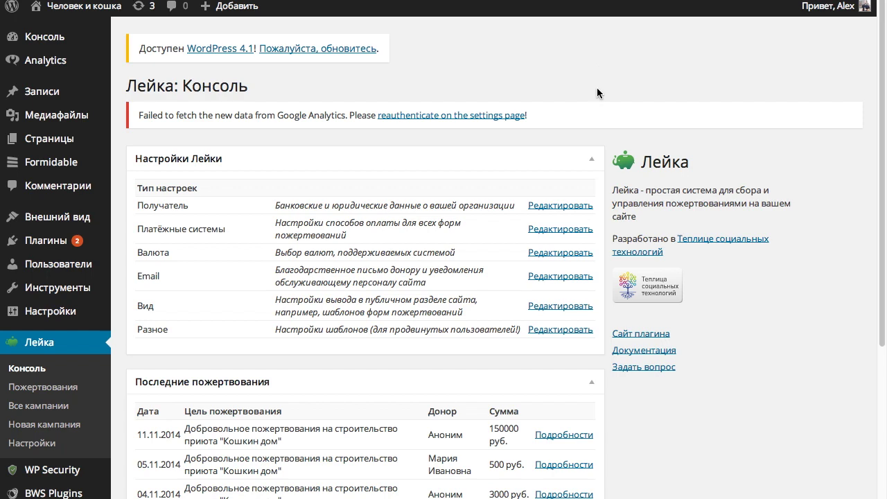
{"action": "scroll", "coordinate": [596, 93], "scroll_direction": "down", "scroll_amount": 1}
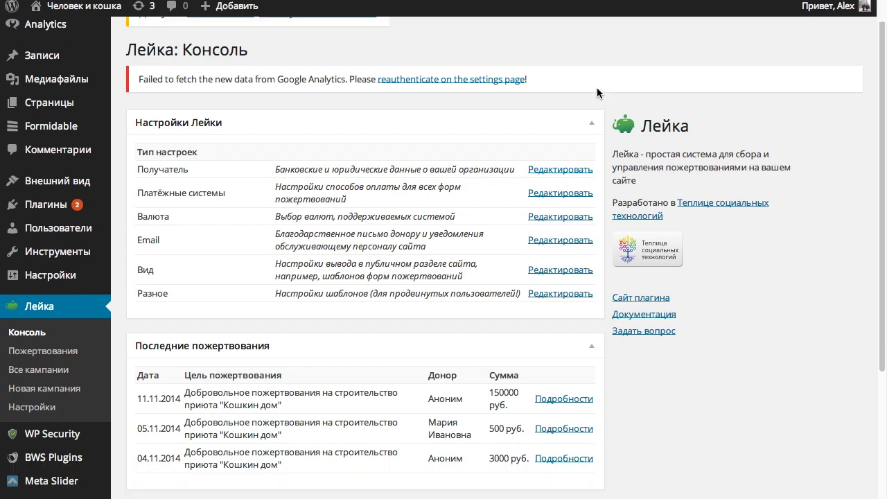
Open the «Получатель» settings for editing and review the organization's name, representative, address and bank detail fields
{"action": "left_click", "coordinate": [561, 173]}
{"action": "scroll", "coordinate": [583, 199], "scroll_direction": "down", "scroll_amount": 2}
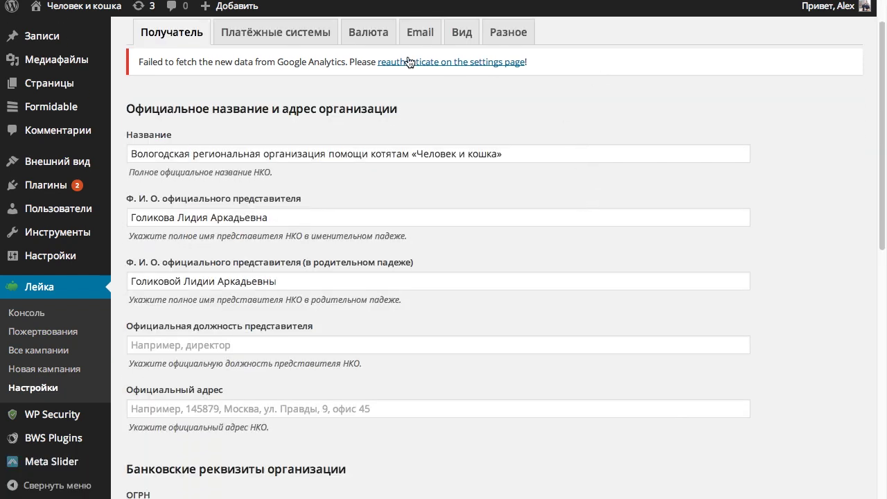
{"action": "scroll", "coordinate": [690, 331], "scroll_direction": "down", "scroll_amount": 8}
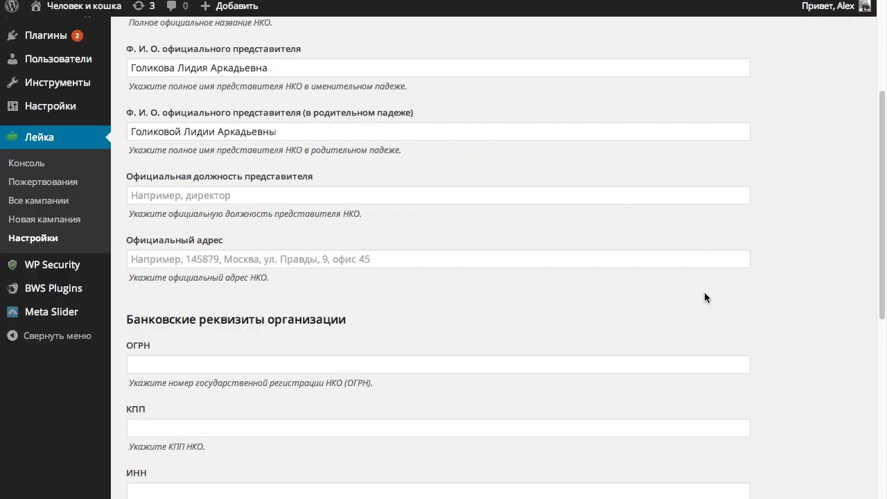
{"action": "scroll", "coordinate": [709, 287], "scroll_direction": "down", "scroll_amount": 4}
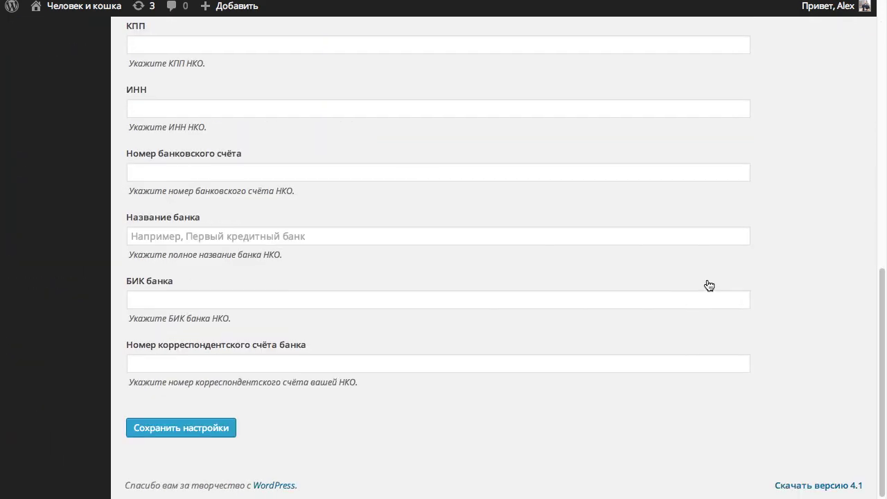
{"action": "scroll", "coordinate": [707, 281], "scroll_direction": "up", "scroll_amount": 13}
Review the «Платёжные системы» settings, including the payment methods available on donation forms and their descriptions
{"action": "left_click", "coordinate": [274, 88]}
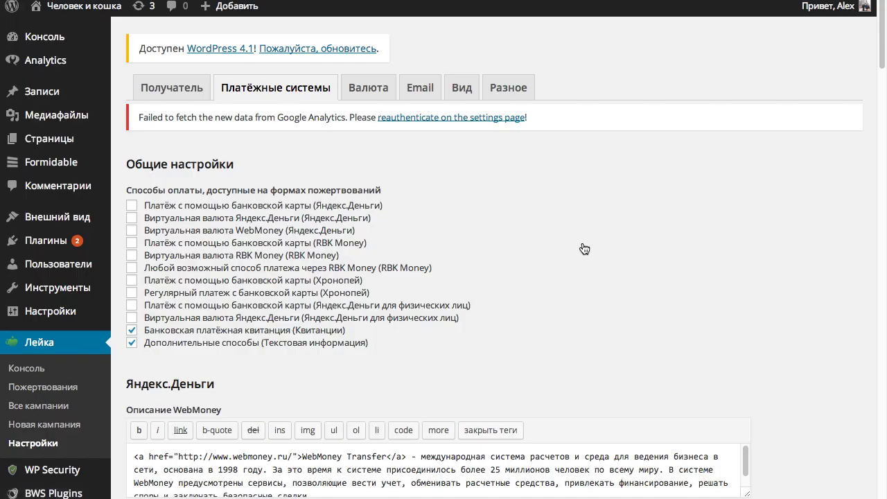
{"action": "scroll", "coordinate": [584, 248], "scroll_direction": "down", "scroll_amount": 1}
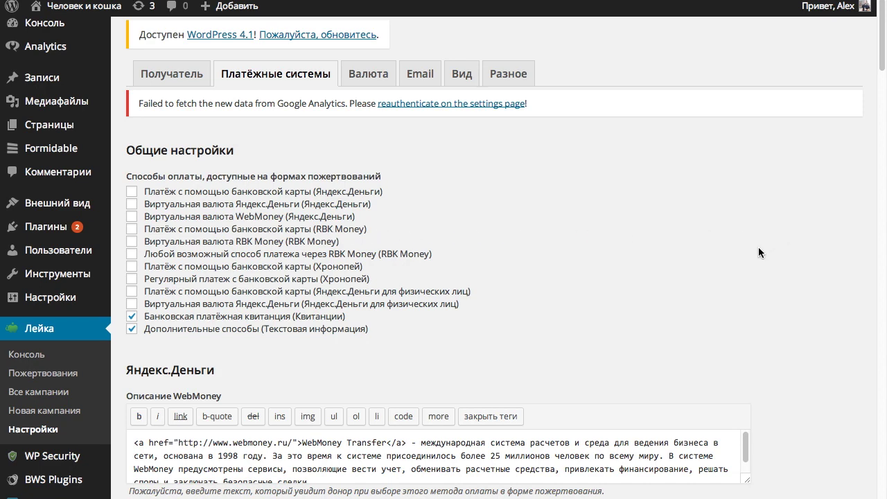
{"action": "scroll", "coordinate": [758, 246], "scroll_direction": "down", "scroll_amount": 4}
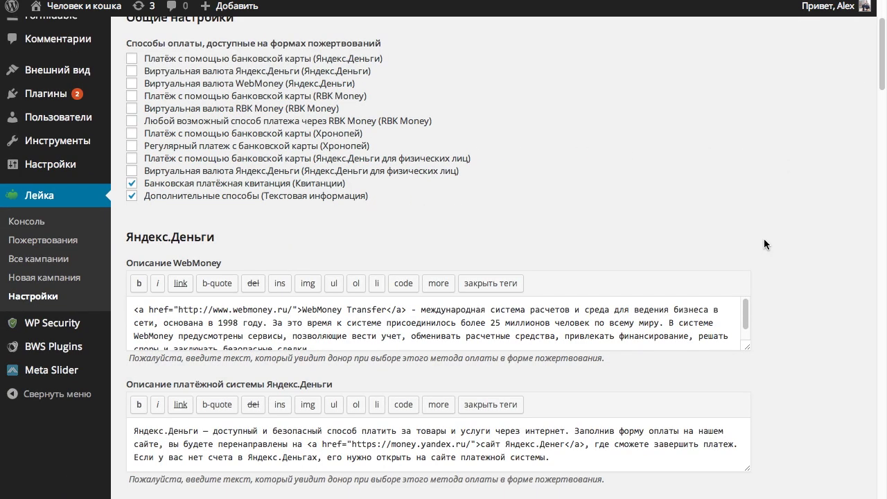
{"action": "scroll", "coordinate": [764, 237], "scroll_direction": "up", "scroll_amount": 4}
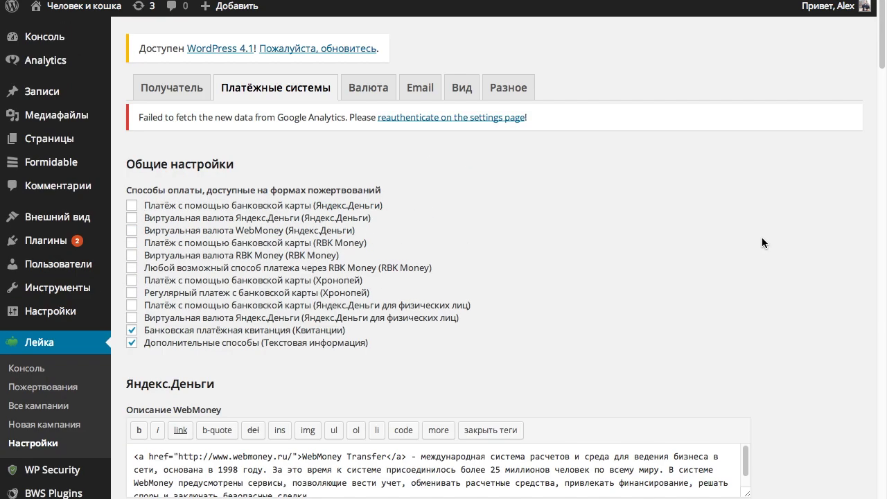
Review the «Валюта» settings for minimum, maximum, default and fixed donation amounts in rubles and US dollars
{"action": "left_click", "coordinate": [394, 97]}
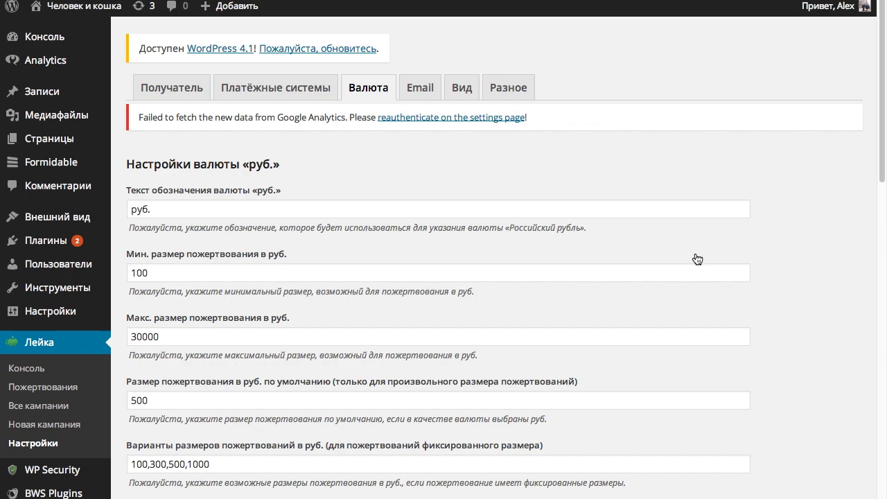
{"action": "scroll", "coordinate": [697, 259], "scroll_direction": "down", "scroll_amount": 10}
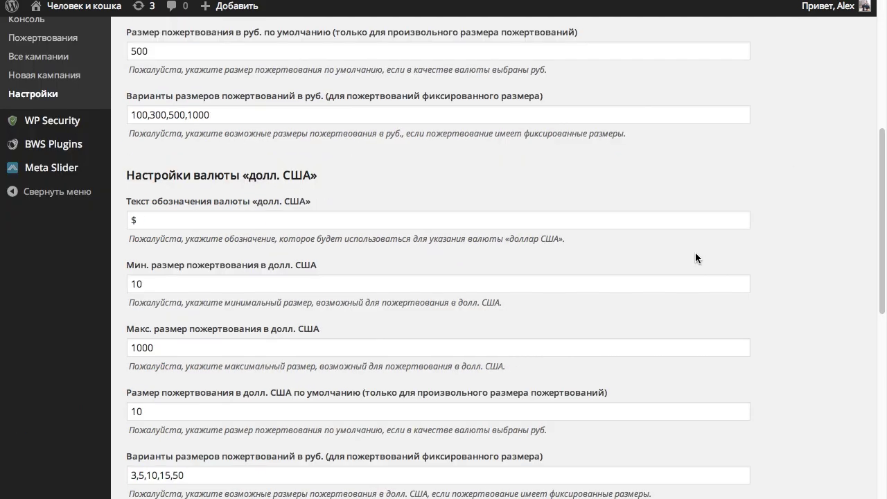
{"action": "scroll", "coordinate": [696, 255], "scroll_direction": "up", "scroll_amount": 10}
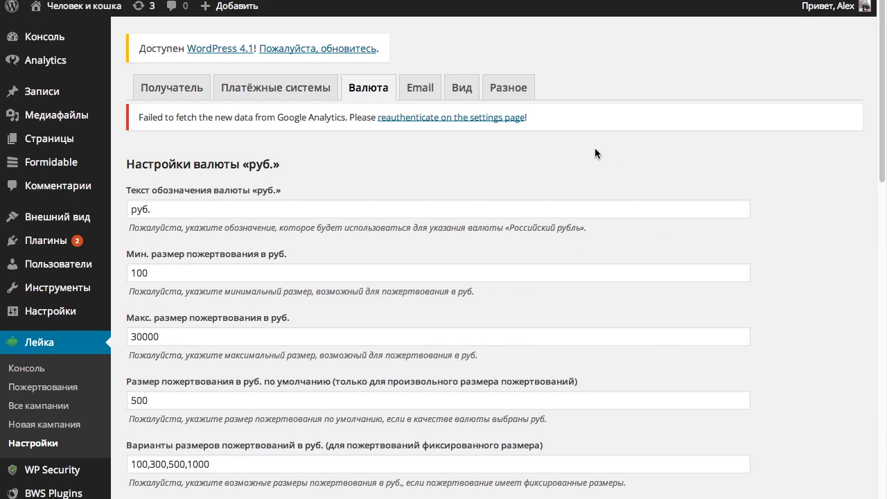
Review the «Email» settings for the notification sender and the thank-you letter sent to donors
{"action": "left_click", "coordinate": [434, 99]}
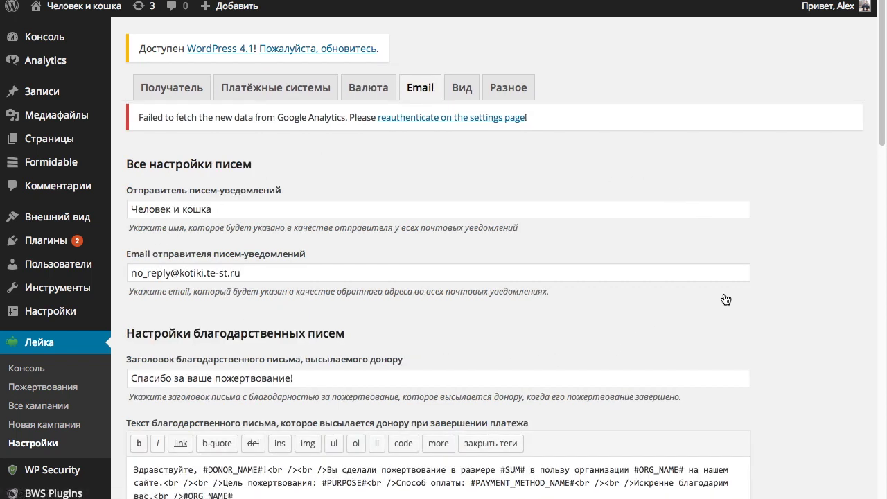
{"action": "scroll", "coordinate": [779, 271], "scroll_direction": "down", "scroll_amount": 3}
{"action": "scroll", "coordinate": [779, 270], "scroll_direction": "down", "scroll_amount": 2}
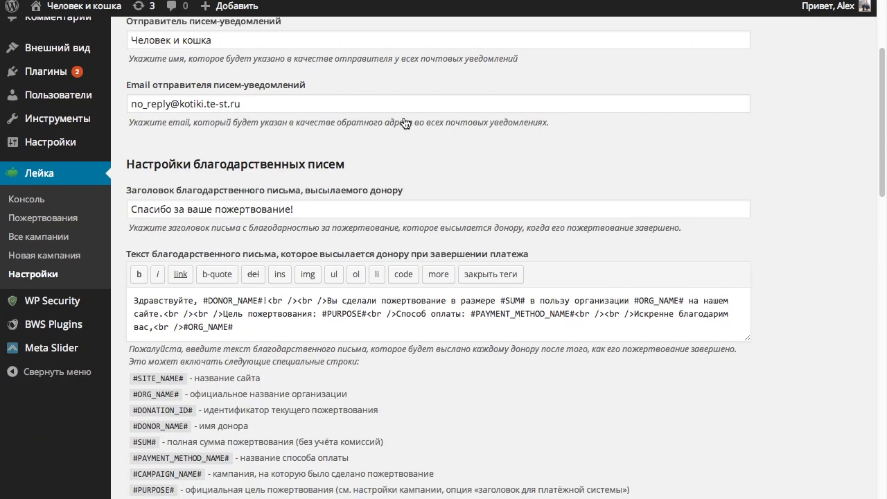
{"action": "scroll", "coordinate": [774, 188], "scroll_direction": "up", "scroll_amount": 5}
In the «Вид» settings, toggle automatic output of all payment elements on campaign pages off and back on, and save the settings
{"action": "left_click", "coordinate": [460, 88]}
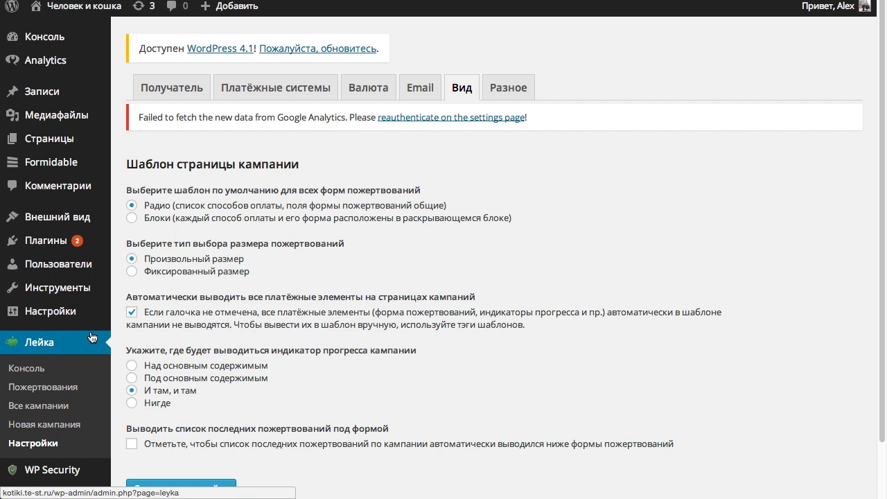
{"action": "left_click", "coordinate": [132, 313]}
{"action": "left_click", "coordinate": [132, 312]}
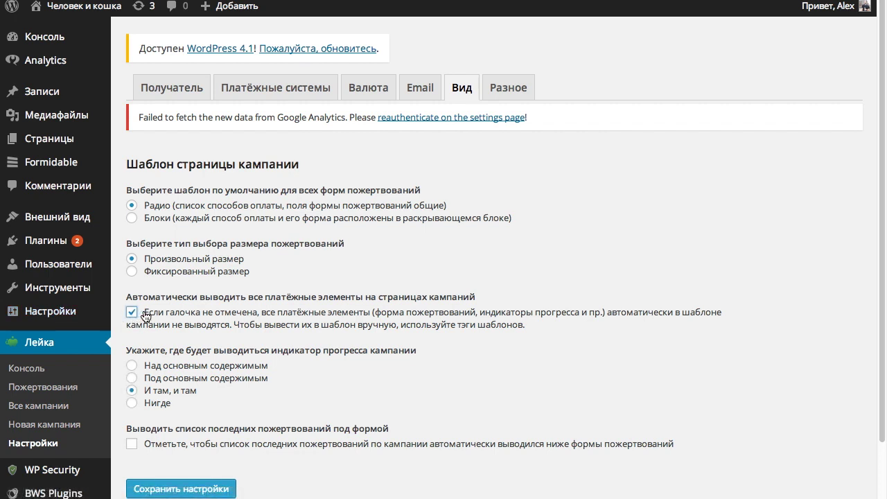
{"action": "left_click", "coordinate": [228, 489]}
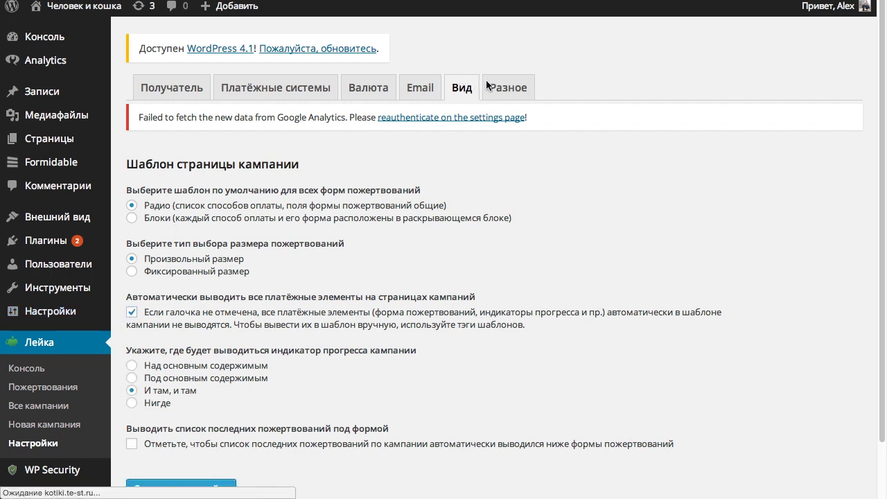
Review the «Разное» settings for the donor agreement requirement and the public offer terms
{"action": "left_click", "coordinate": [514, 90]}
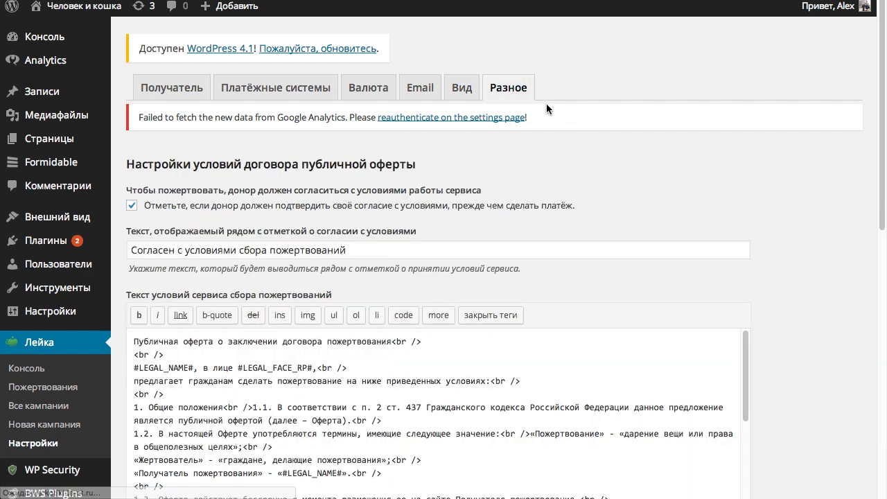
{"action": "scroll", "coordinate": [745, 188], "scroll_direction": "down", "scroll_amount": 1}
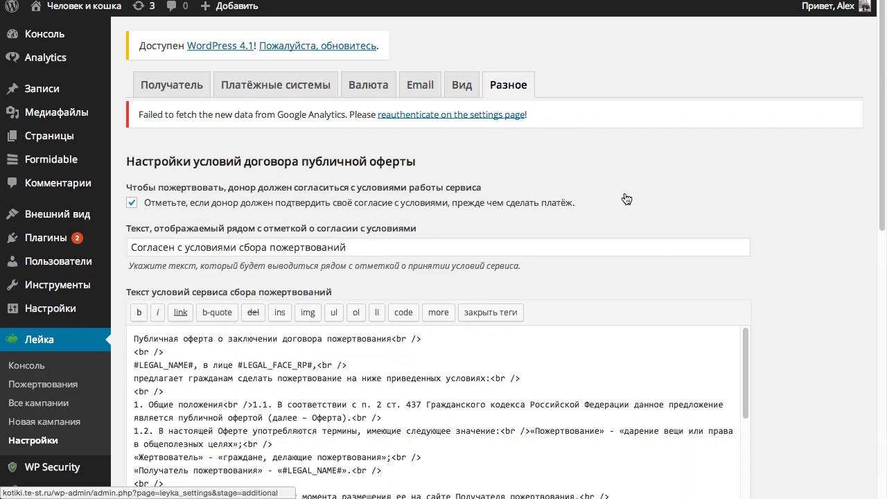
Open the «Мы строим кошкин дом!» campaign for editing from the list of all campaigns
{"action": "left_click", "coordinate": [33, 408]}
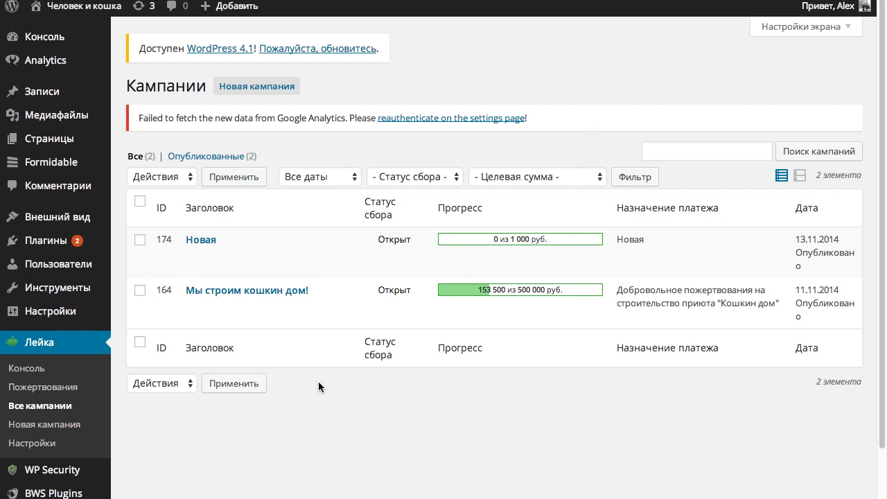
{"action": "mouse_move", "coordinate": [260, 298]}
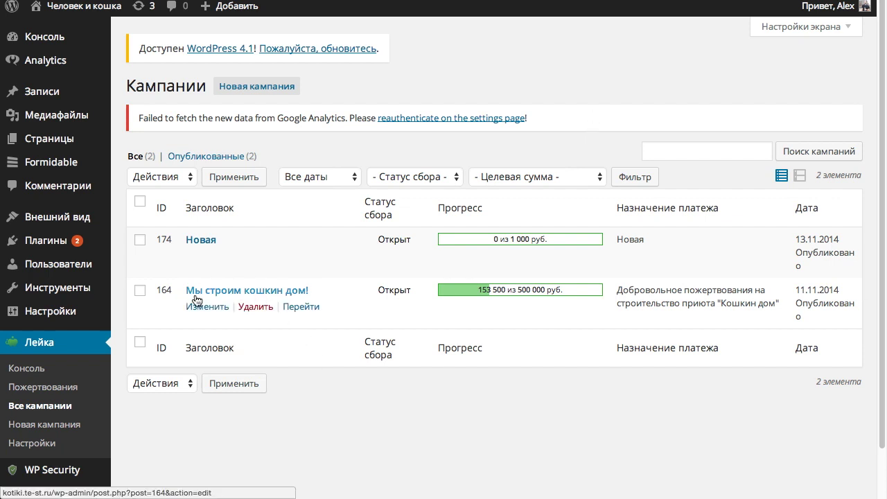
{"action": "left_click", "coordinate": [208, 307]}
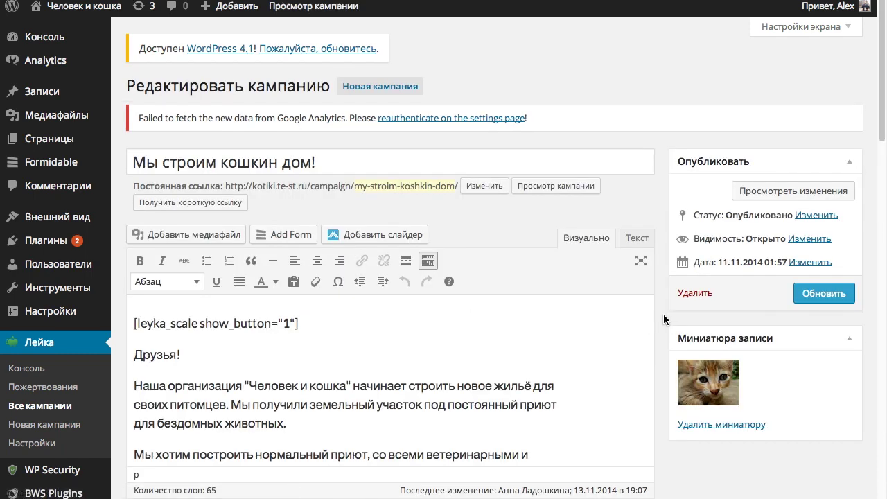
Look through the campaign's text with its Leyka shortcodes and the campaign title used for the payment system
{"action": "scroll", "coordinate": [662, 315], "scroll_direction": "down", "scroll_amount": 5}
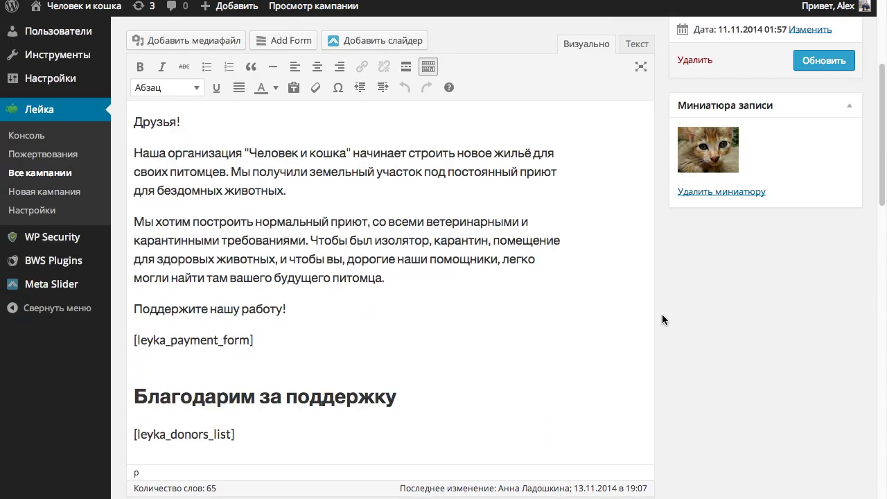
{"action": "scroll", "coordinate": [662, 319], "scroll_direction": "down", "scroll_amount": 5}
{"action": "scroll", "coordinate": [667, 318], "scroll_direction": "down", "scroll_amount": 2}
{"action": "scroll", "coordinate": [668, 318], "scroll_direction": "down", "scroll_amount": 1}
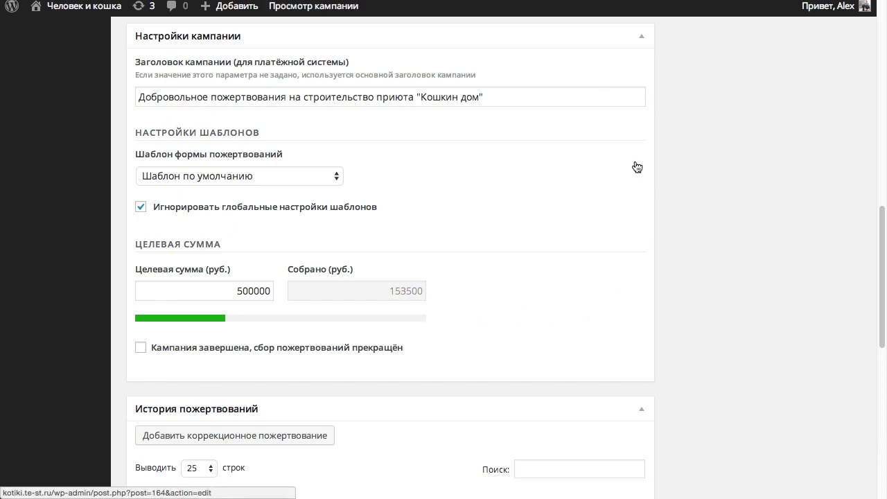
{"action": "mouse_move", "coordinate": [486, 97]}
{"action": "left_mouse_down"}
{"action": "mouse_move", "coordinate": [121, 101]}
{"action": "mouse_move", "coordinate": [490, 96]}
{"action": "left_mouse_up"}
{"action": "left_click", "coordinate": [486, 164]}
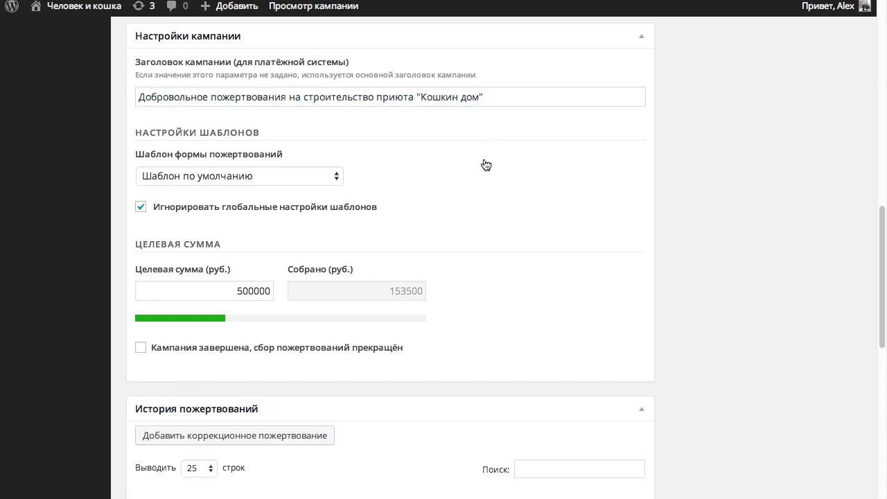
Check the available donation form templates and the option to ignore global template settings, keeping «Шаблон по умолчанию»
{"action": "left_click", "coordinate": [332, 179]}
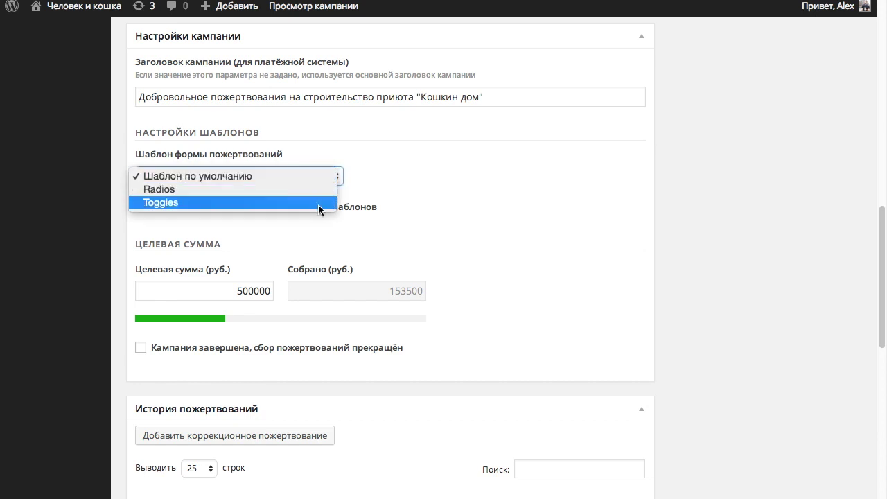
{"action": "left_click", "coordinate": [459, 164]}
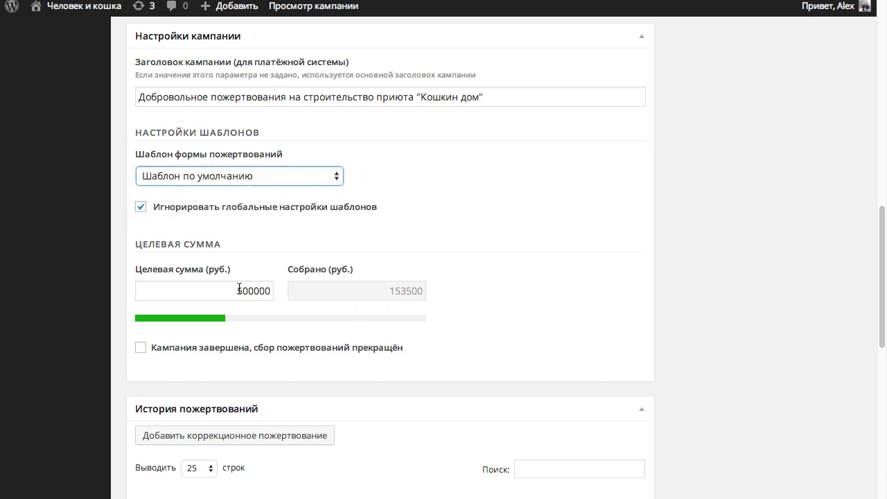
{"action": "left_click", "coordinate": [145, 207]}
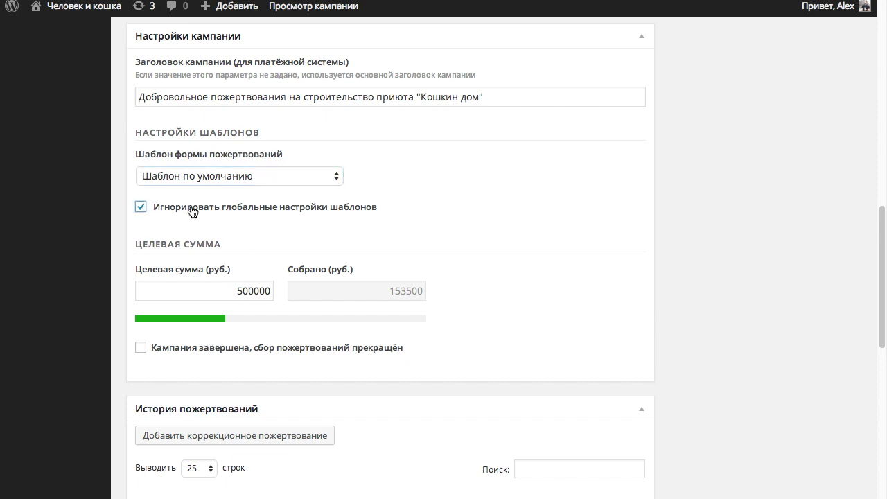
Review the campaign's target amount, the «История пожертвований» table and the «Цитата» text
{"action": "scroll", "coordinate": [556, 279], "scroll_direction": "down", "scroll_amount": 4}
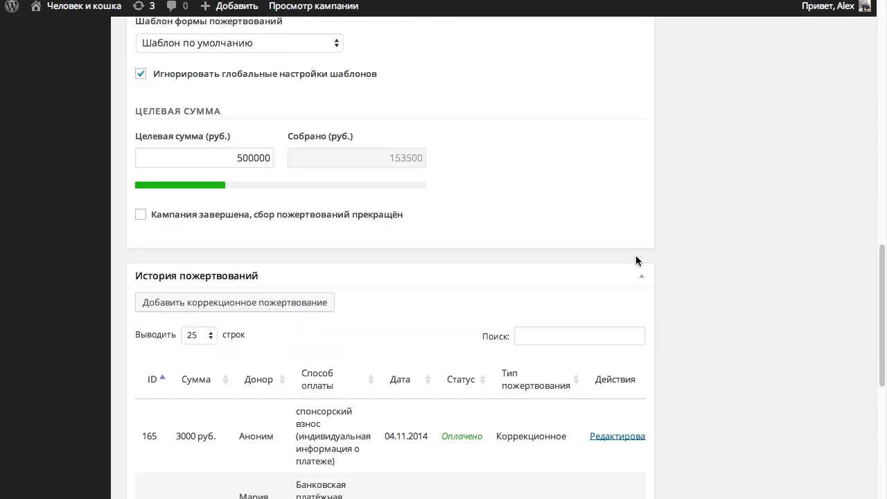
{"action": "scroll", "coordinate": [652, 255], "scroll_direction": "down", "scroll_amount": 6}
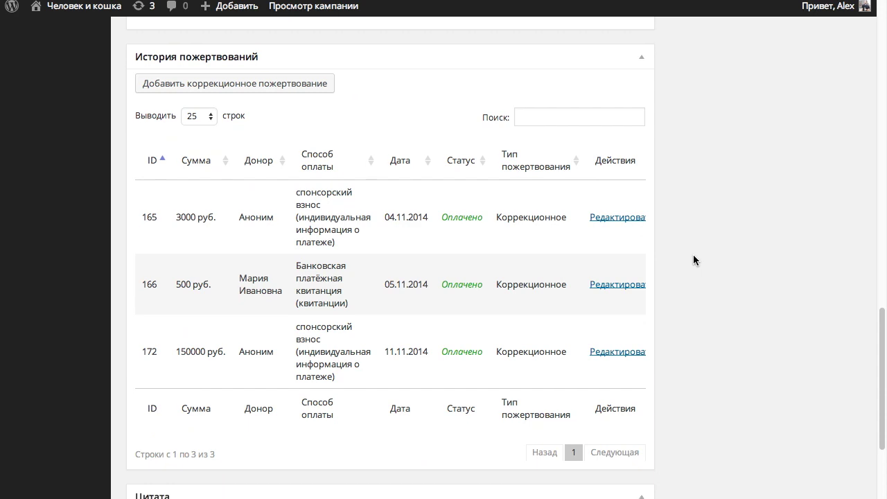
{"action": "scroll", "coordinate": [693, 254], "scroll_direction": "down", "scroll_amount": 1}
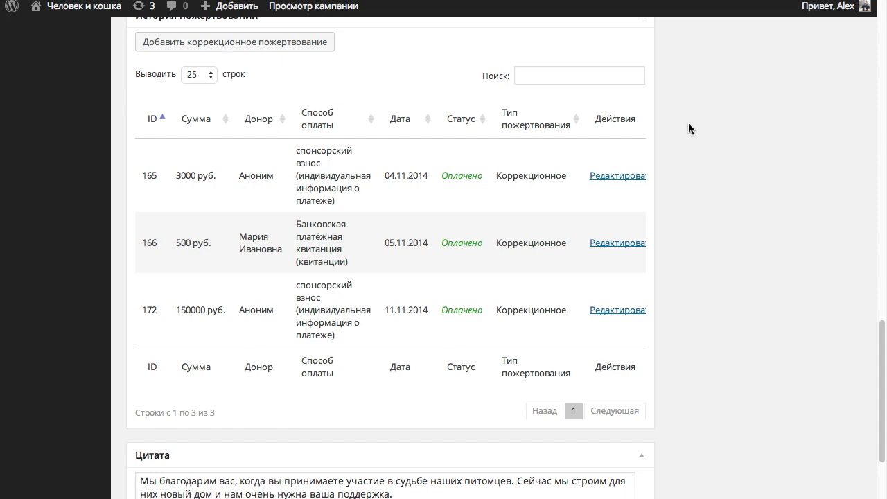
{"action": "scroll", "coordinate": [688, 123], "scroll_direction": "down", "scroll_amount": 3}
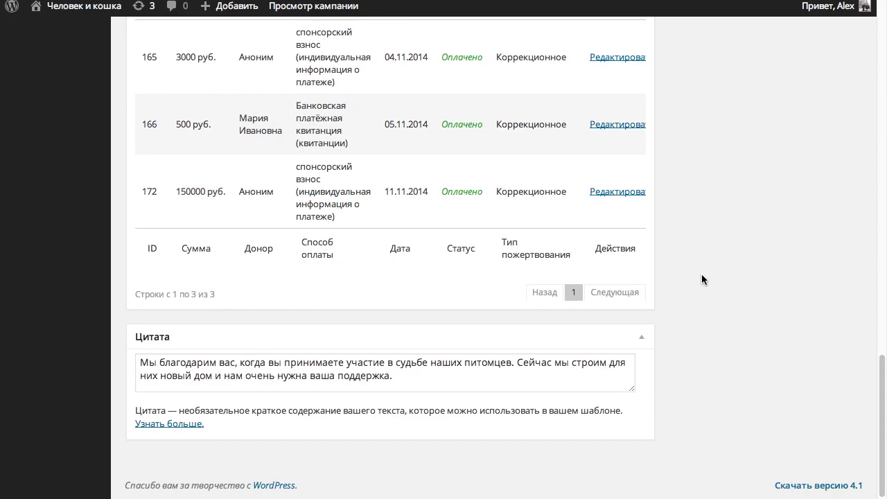
Open the form for adding a corrective donation to the campaign and check its fields and status options
{"action": "scroll", "coordinate": [701, 274], "scroll_direction": "up", "scroll_amount": 11}
{"action": "left_click", "coordinate": [298, 344]}
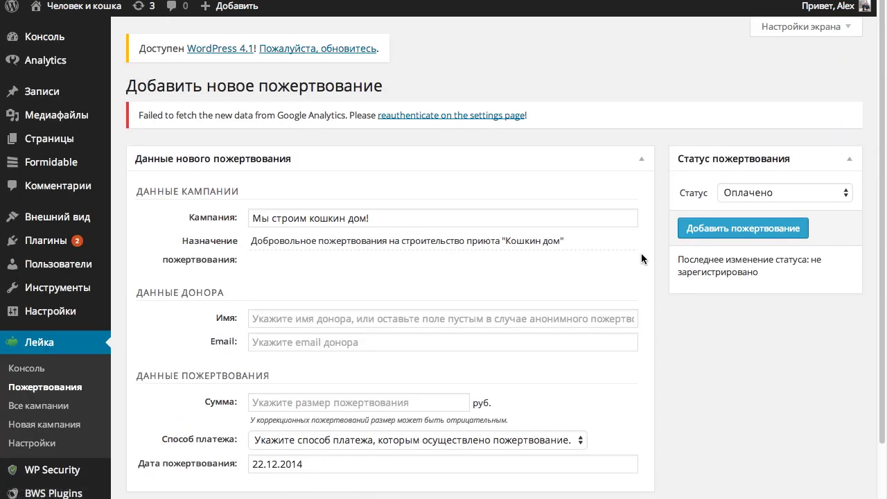
{"action": "scroll", "coordinate": [643, 258], "scroll_direction": "down", "scroll_amount": 2}
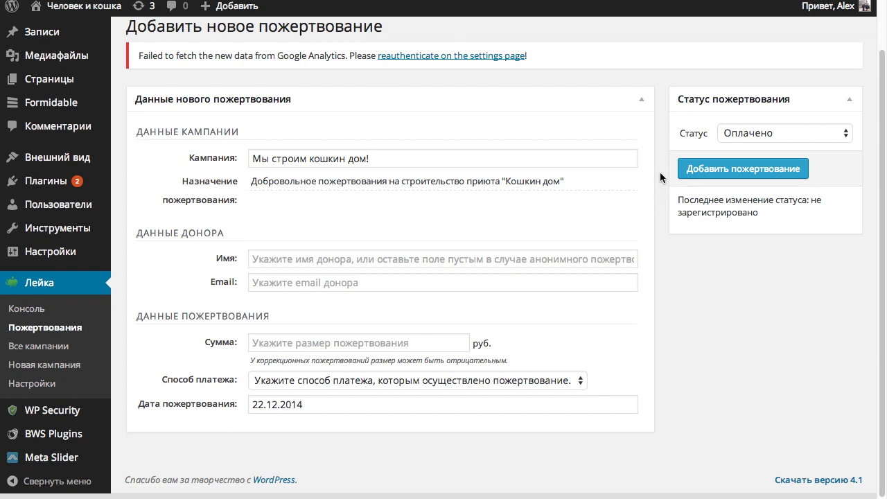
{"action": "left_click", "coordinate": [797, 133]}
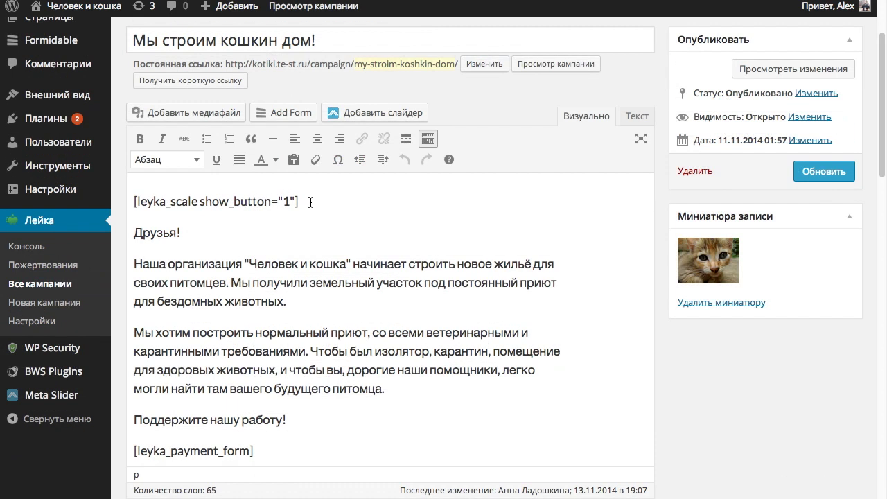
Set show_button in the [leyka_scale] shortcode to "0", update the campaign, and set the value back to "1"
{"action": "left_click_drag", "start_coordinate": [313, 202], "coordinate": [135, 203]}
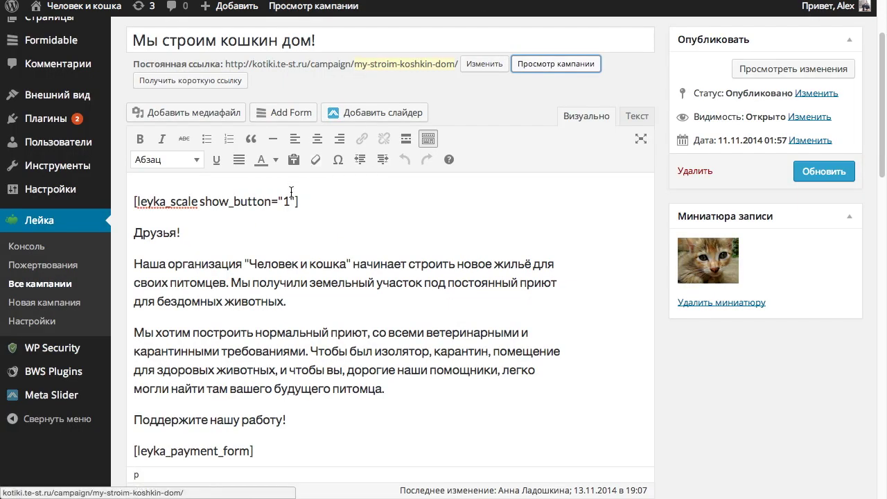
{"action": "double_click", "coordinate": [286, 201]}
{"action": "type", "text": "0"}
{"action": "left_click", "coordinate": [823, 171]}
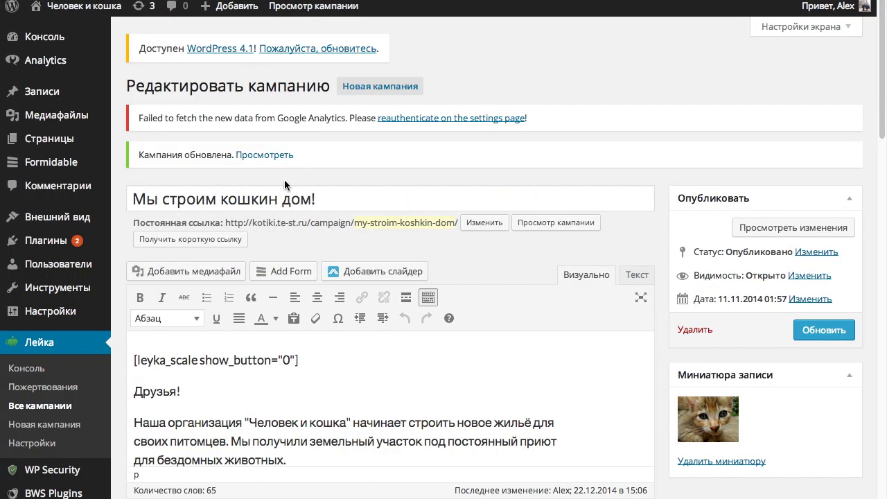
{"action": "type", "text": "1"}
Compare the [leyka_payment_form] and [leyka_donors_list] shortcodes with the payment form and donor list on the public campaign page
{"action": "scroll", "coordinate": [438, 359], "scroll_direction": "down", "scroll_amount": 5}
{"action": "left_click_drag", "start_coordinate": [254, 336], "coordinate": [134, 337]}
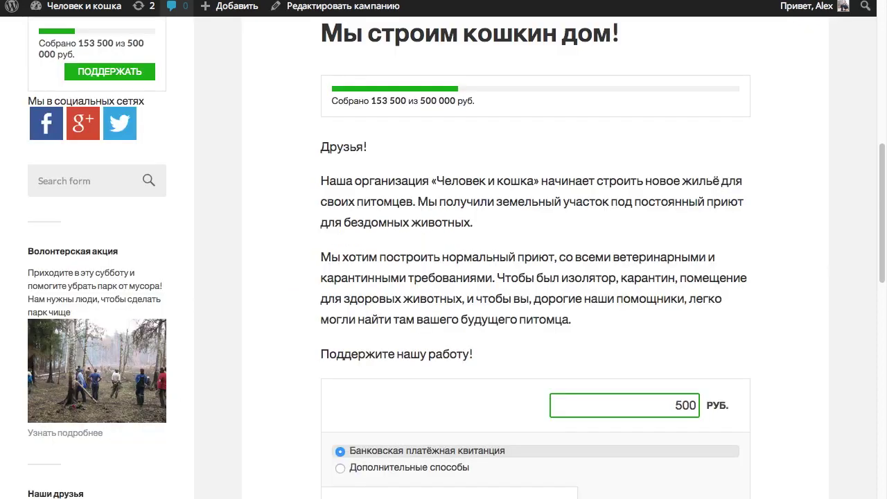
{"action": "scroll", "coordinate": [587, 185], "scroll_direction": "down", "scroll_amount": 3}
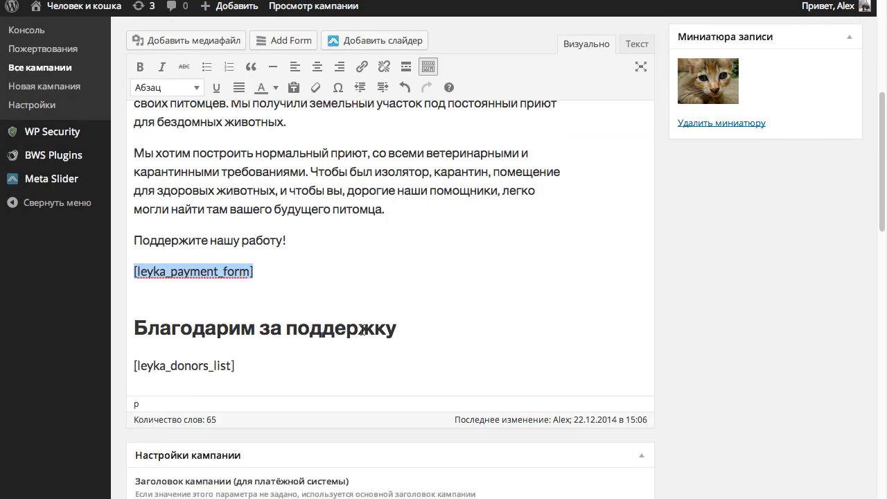
{"action": "left_click_drag", "start_coordinate": [135, 365], "coordinate": [244, 364]}
{"action": "left_click", "coordinate": [296, 373]}
{"action": "left_click", "coordinate": [313, 5]}
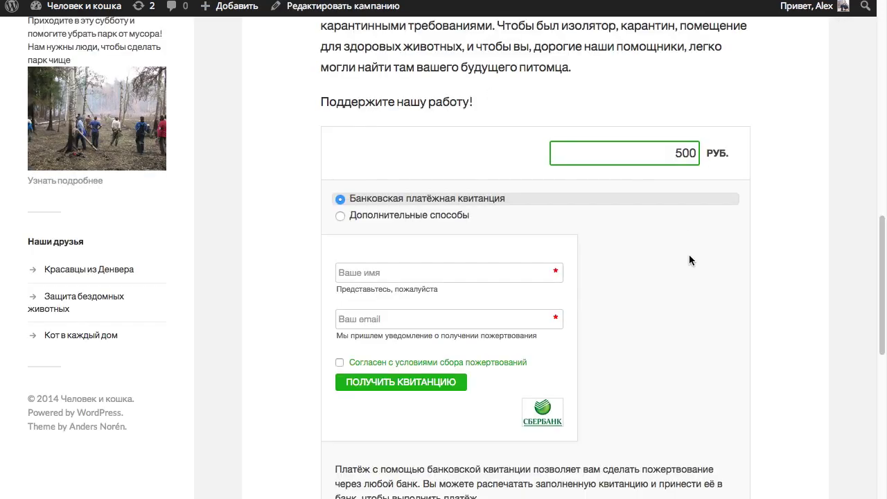
{"action": "scroll", "coordinate": [672, 208], "scroll_direction": "down", "scroll_amount": 5}
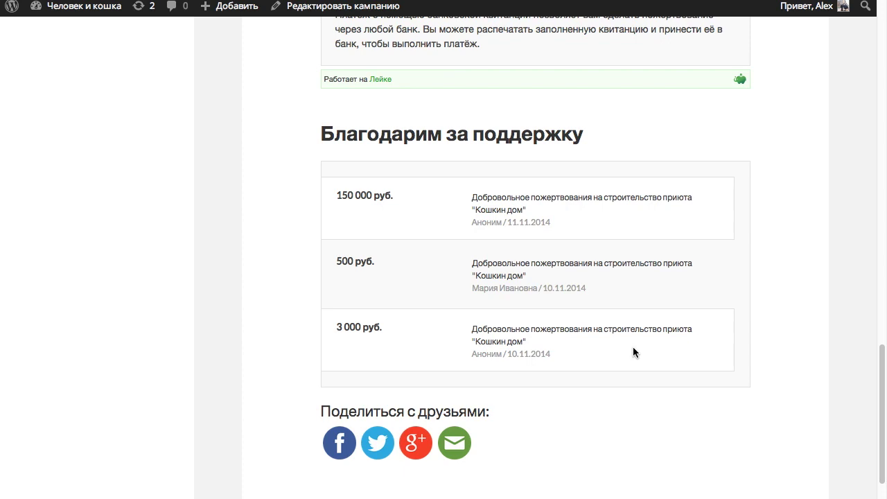
Open the «О нас» page for editing, inspect its [leyka_campaign_card] shortcode and look up the campaign's ID in the campaign list
{"action": "left_click", "coordinate": [343, 5]}
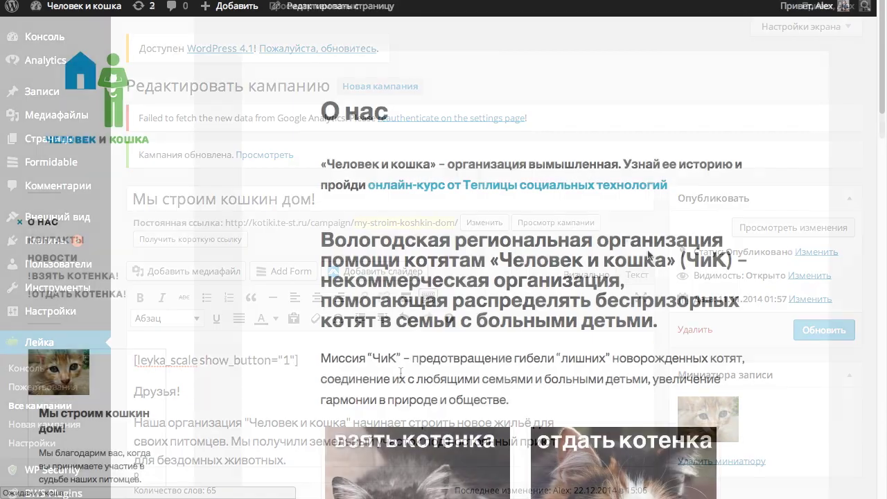
{"action": "scroll", "coordinate": [717, 313], "scroll_direction": "down", "scroll_amount": 10}
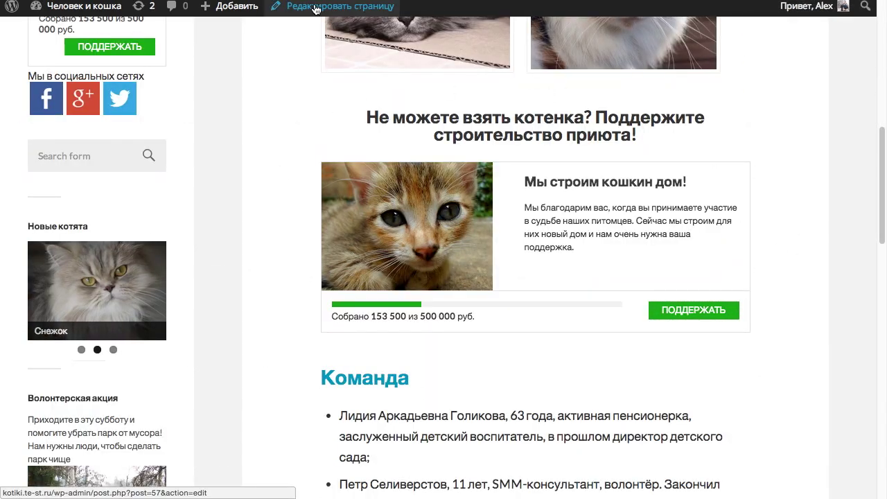
{"action": "left_click", "coordinate": [340, 5]}
{"action": "scroll", "coordinate": [360, 307], "scroll_direction": "down", "scroll_amount": 10}
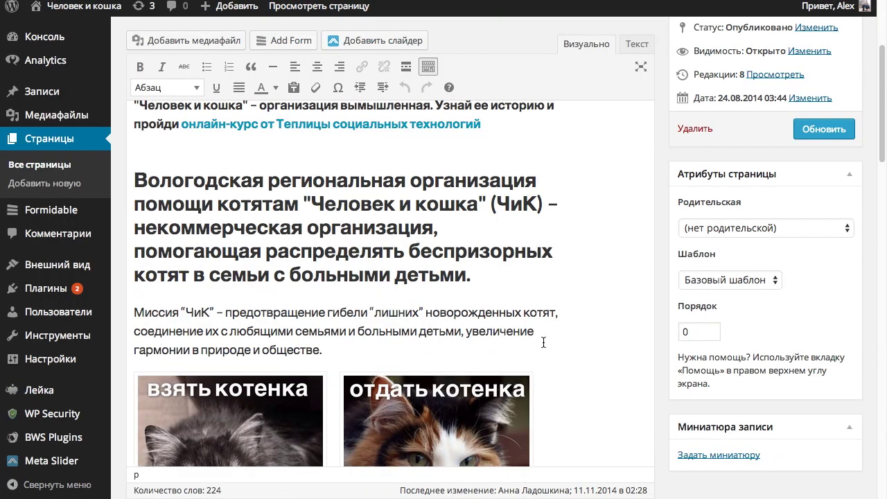
{"action": "left_click_drag", "start_coordinate": [326, 234], "coordinate": [126, 233]}
{"action": "double_click", "coordinate": [287, 231]}
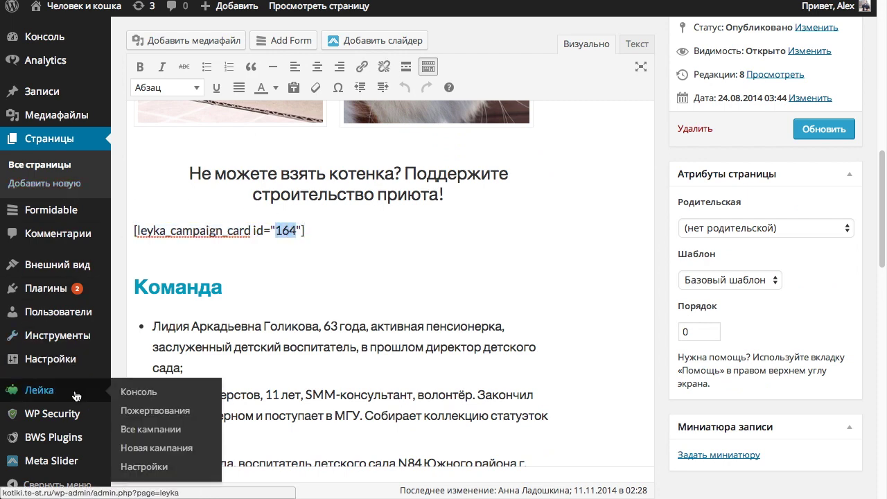
{"action": "left_click", "coordinate": [144, 429]}
{"action": "left_click_drag", "start_coordinate": [172, 290], "coordinate": [156, 289]}
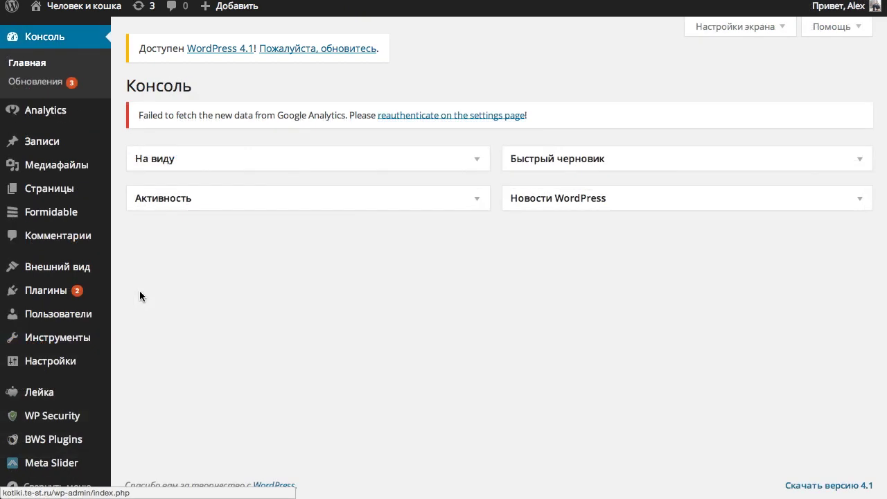
Open the site's widget settings and look over the available Leyka widgets for campaigns and donations
{"action": "mouse_move", "coordinate": [95, 271]}
{"action": "left_click", "coordinate": [143, 307]}
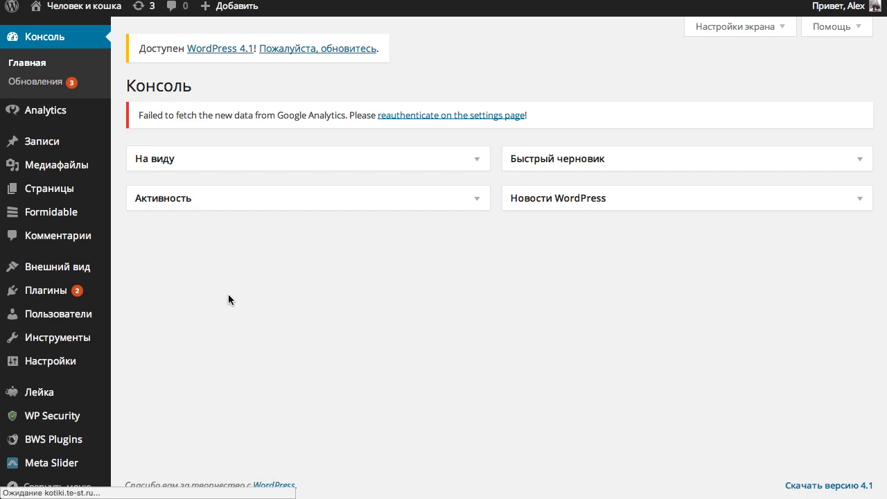
{"action": "scroll", "coordinate": [416, 297], "scroll_direction": "down", "scroll_amount": 6}
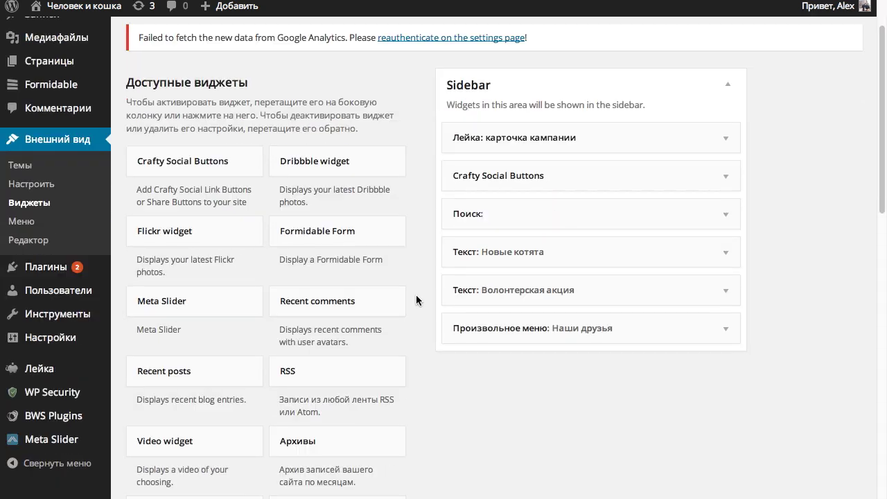
{"action": "scroll", "coordinate": [439, 247], "scroll_direction": "down", "scroll_amount": 1}
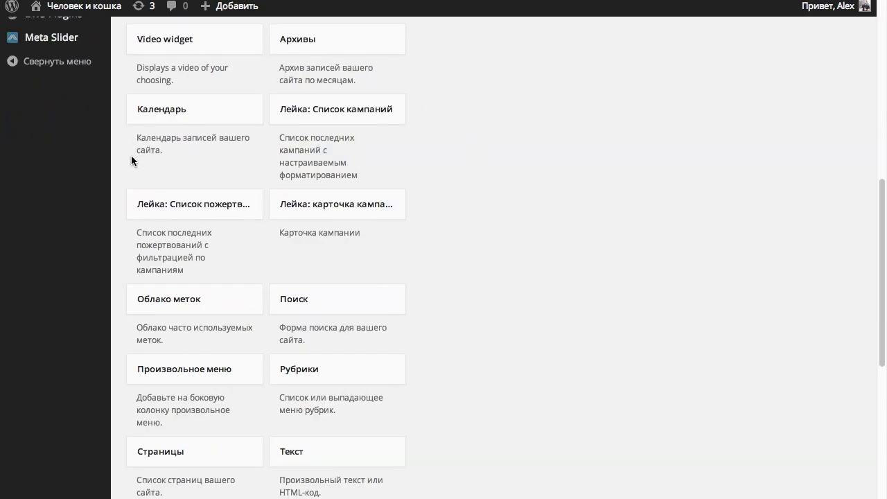
{"action": "scroll", "coordinate": [442, 119], "scroll_direction": "up", "scroll_amount": 6}
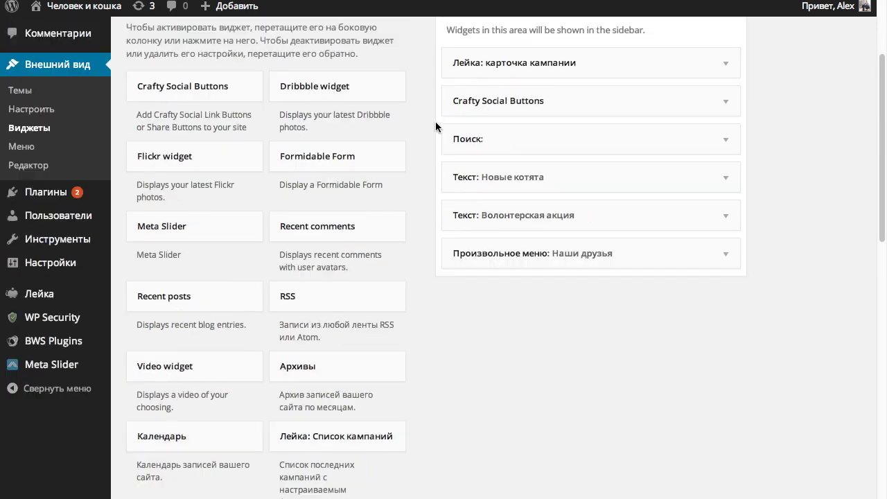
Expand the «Лейка: карточка кампании» widget in the Sidebar, check its campaign ID and display options, and save it
{"action": "left_click", "coordinate": [727, 134]}
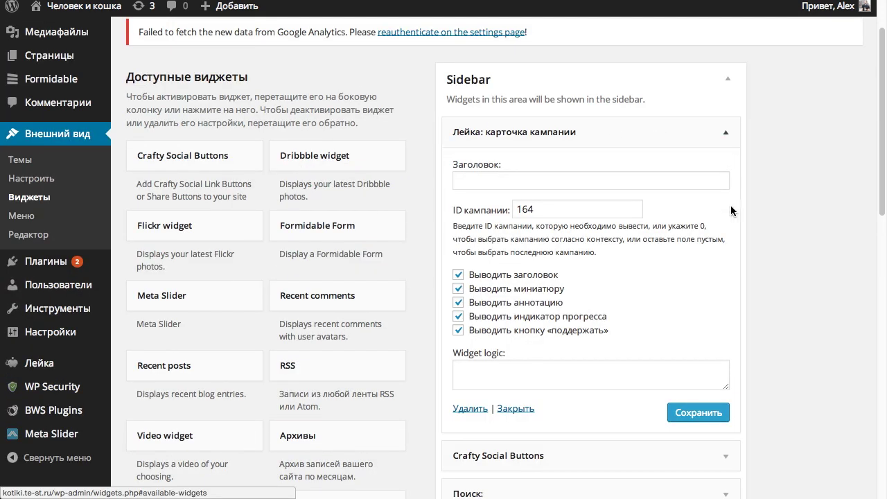
{"action": "double_click", "coordinate": [570, 214]}
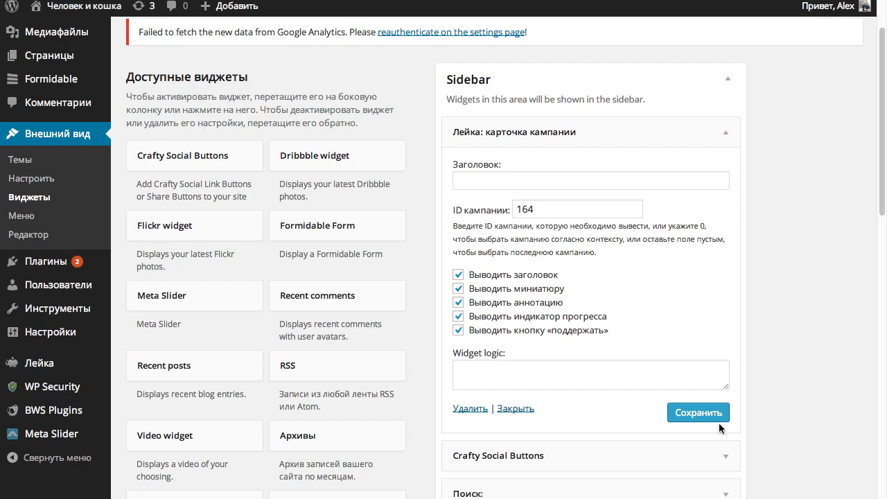
{"action": "left_click", "coordinate": [699, 412]}
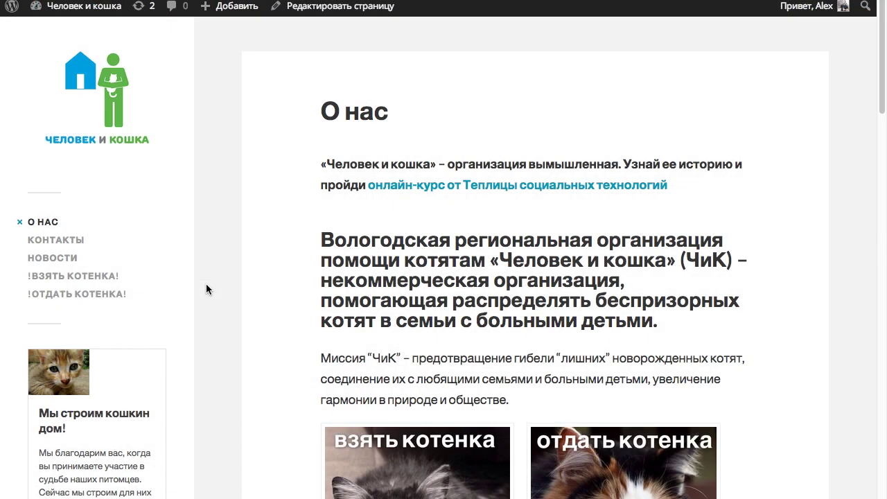
Check the campaign card in the sidebar of the «О нас» and «Новости» pages and follow its «Поддержать» link to the donation form
{"action": "scroll", "coordinate": [206, 283], "scroll_direction": "down", "scroll_amount": 5}
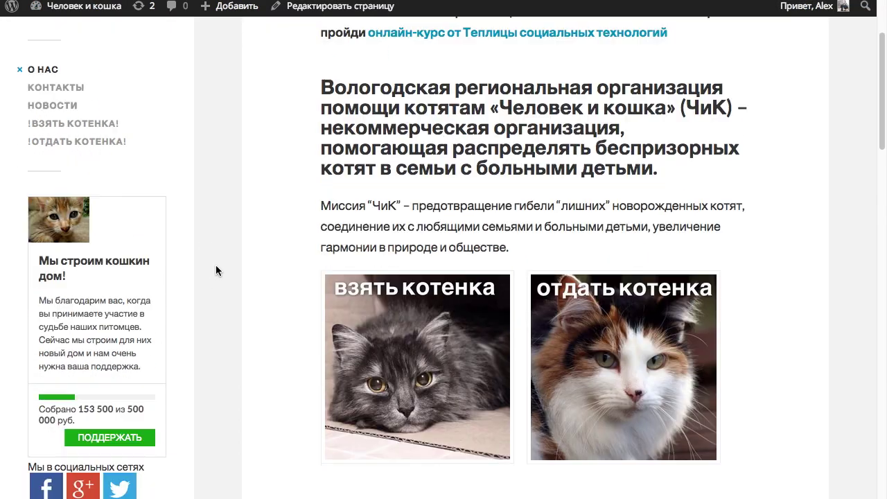
{"action": "scroll", "coordinate": [216, 270], "scroll_direction": "down", "scroll_amount": 2}
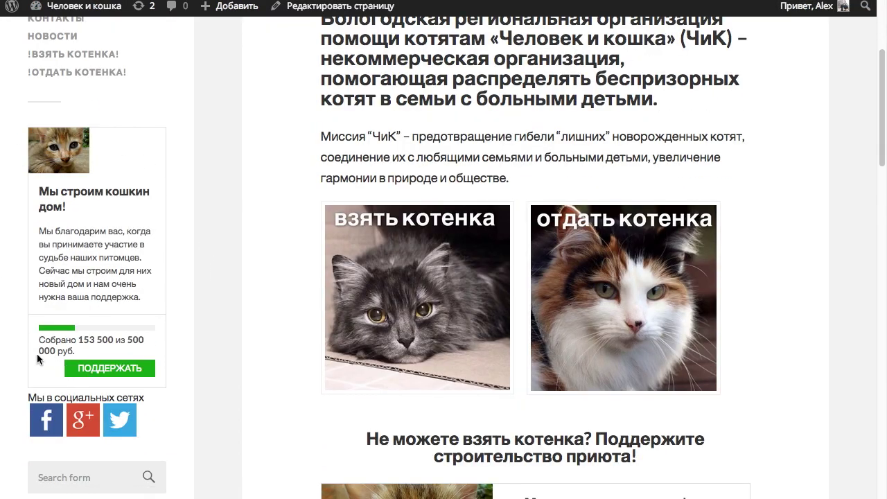
{"action": "scroll", "coordinate": [11, 154], "scroll_direction": "up", "scroll_amount": 3}
{"action": "left_click", "coordinate": [53, 133]}
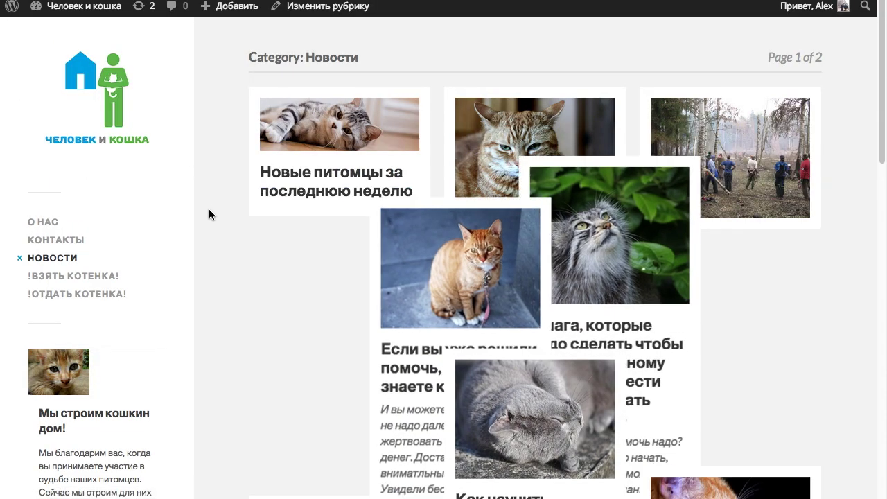
{"action": "scroll", "coordinate": [209, 209], "scroll_direction": "down", "scroll_amount": 7}
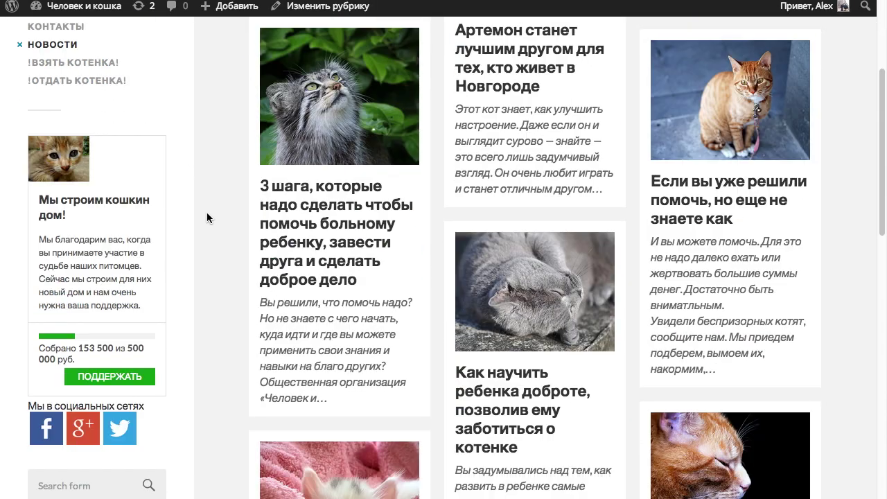
{"action": "left_click", "coordinate": [109, 376]}
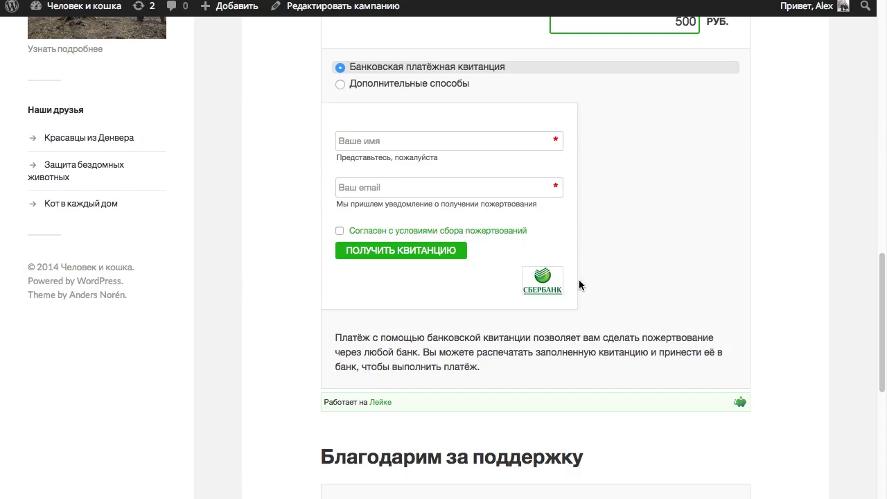
{"action": "scroll", "coordinate": [866, 241], "scroll_direction": "up", "scroll_amount": 1}
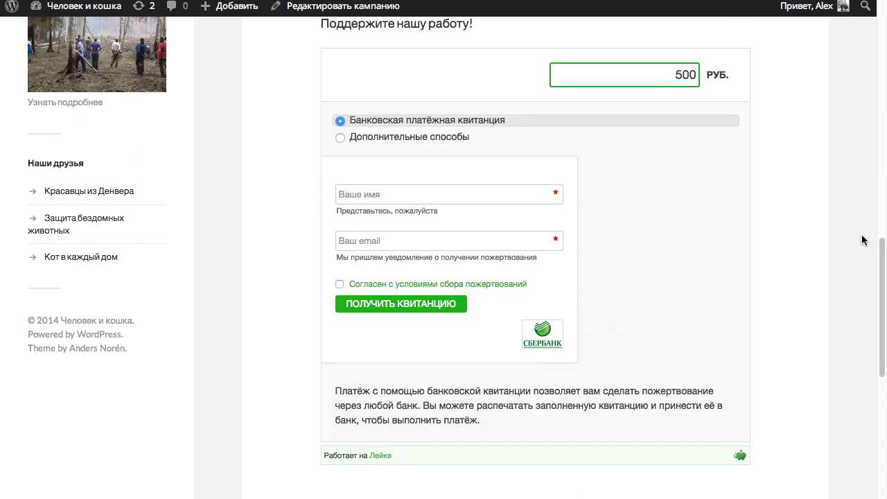